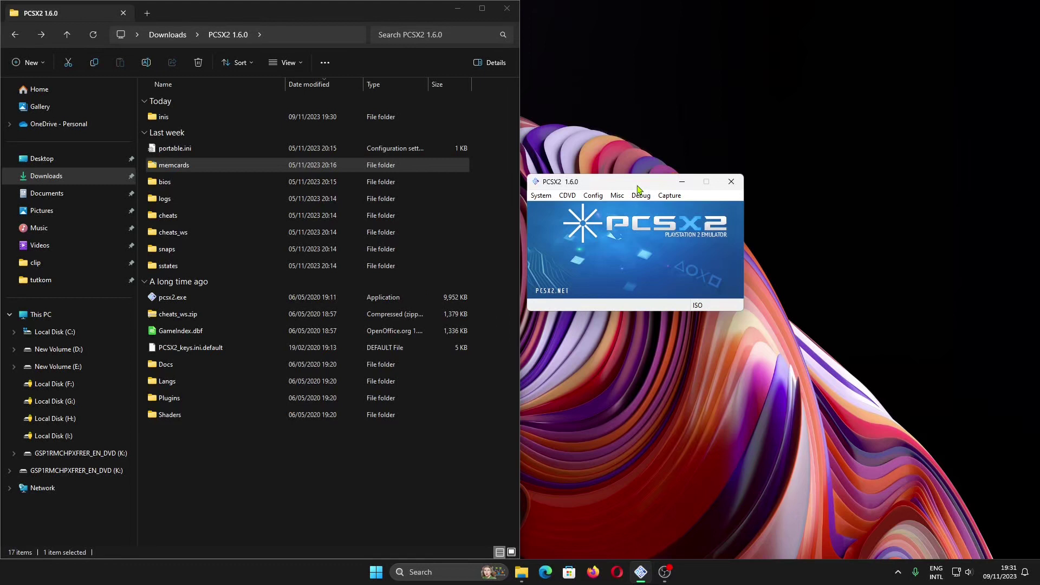
Step: Review the memory cards assigned to both PS2 ports, including their formatted status, and leave the memory card settings without changes
drag(638, 187, 468, 181)
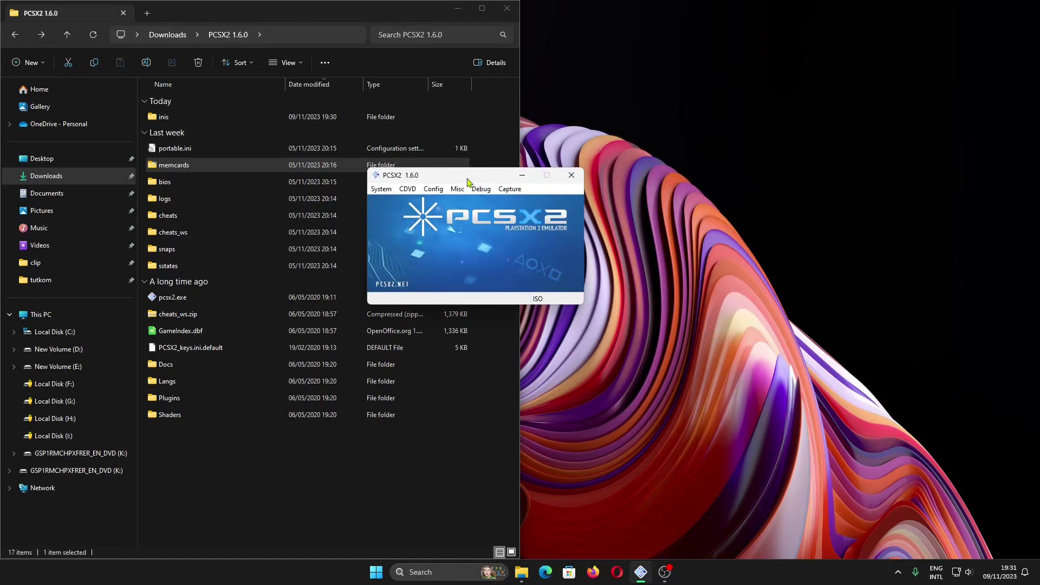
click(433, 188)
click(453, 215)
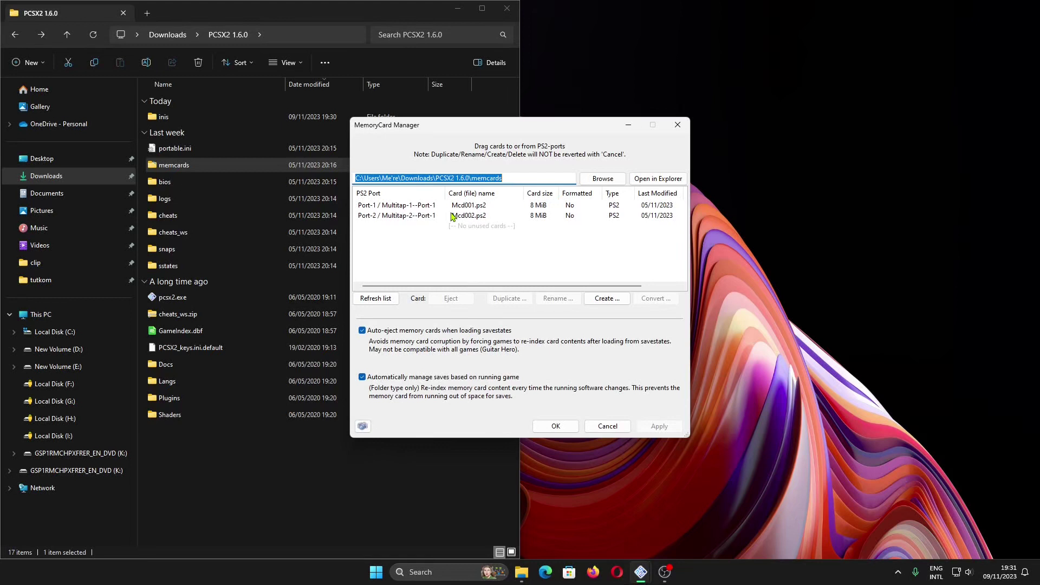
click(456, 206)
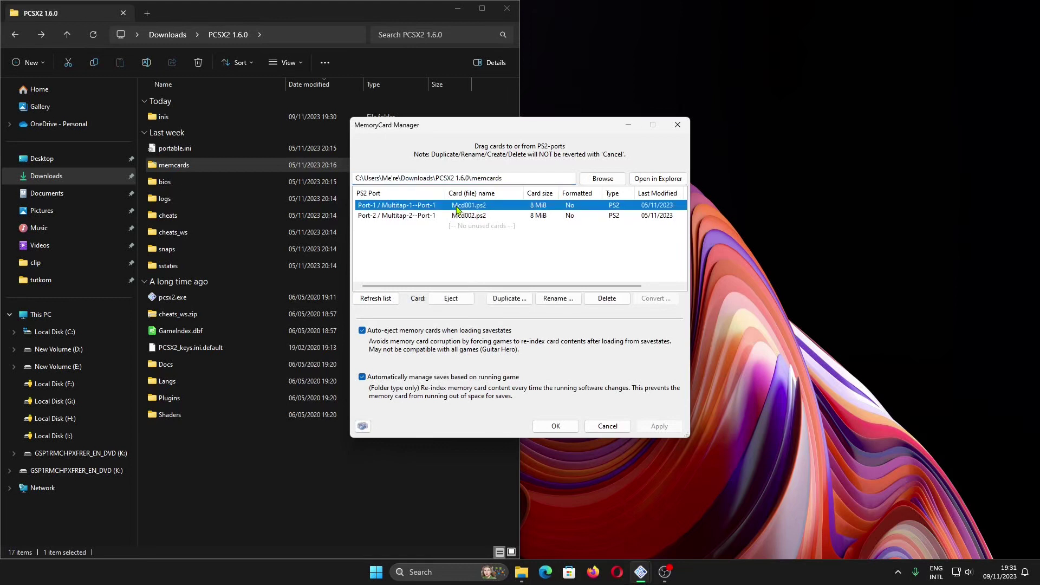
click(421, 217)
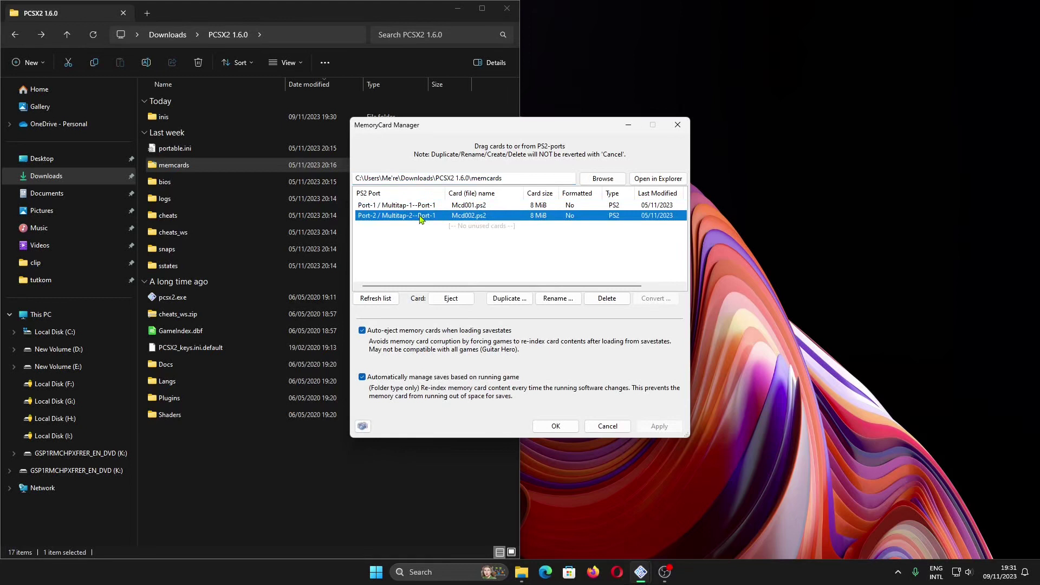
click(554, 208)
click(564, 216)
click(565, 207)
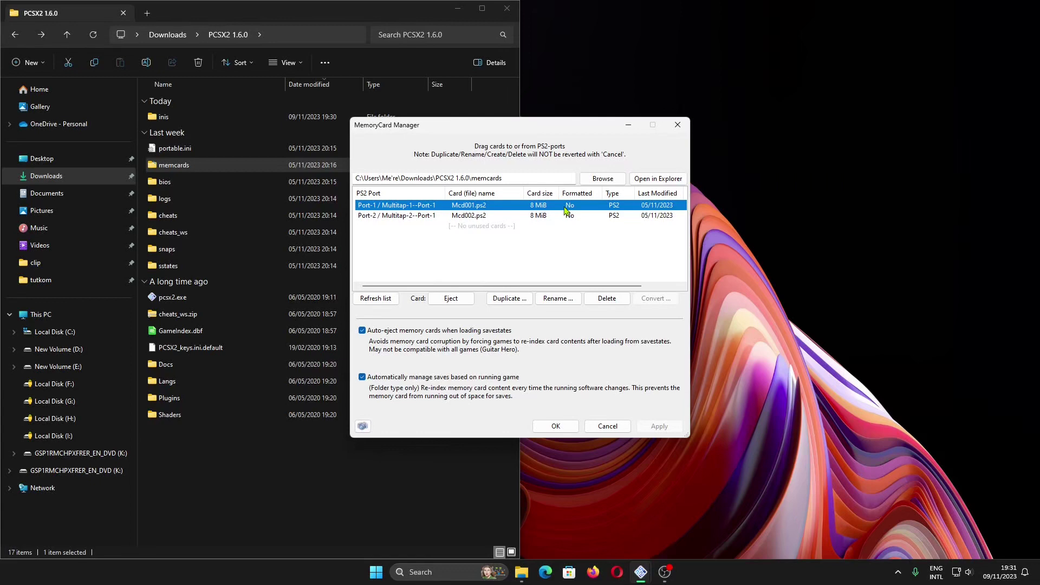
click(607, 428)
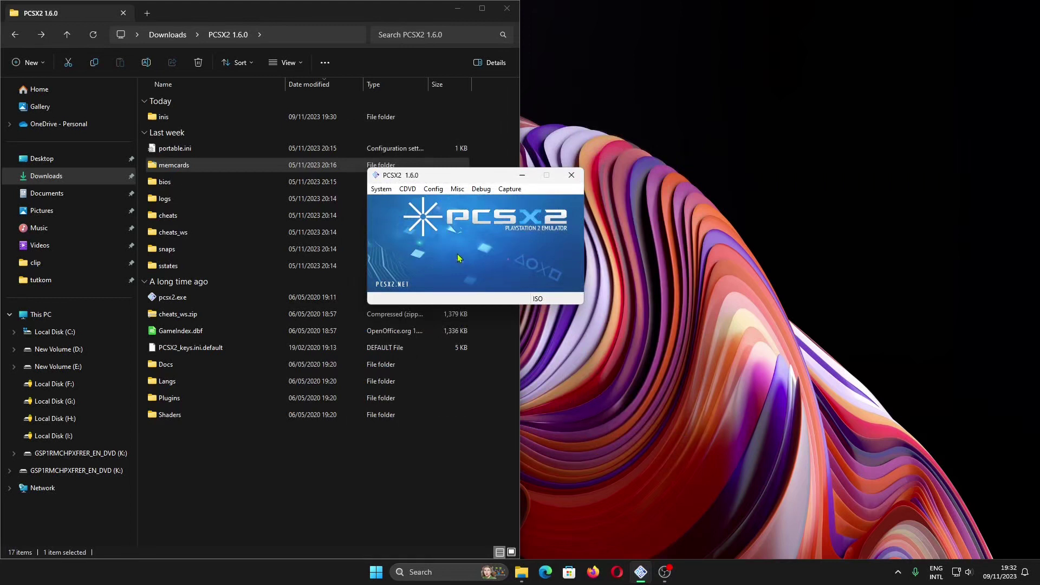
click(379, 189)
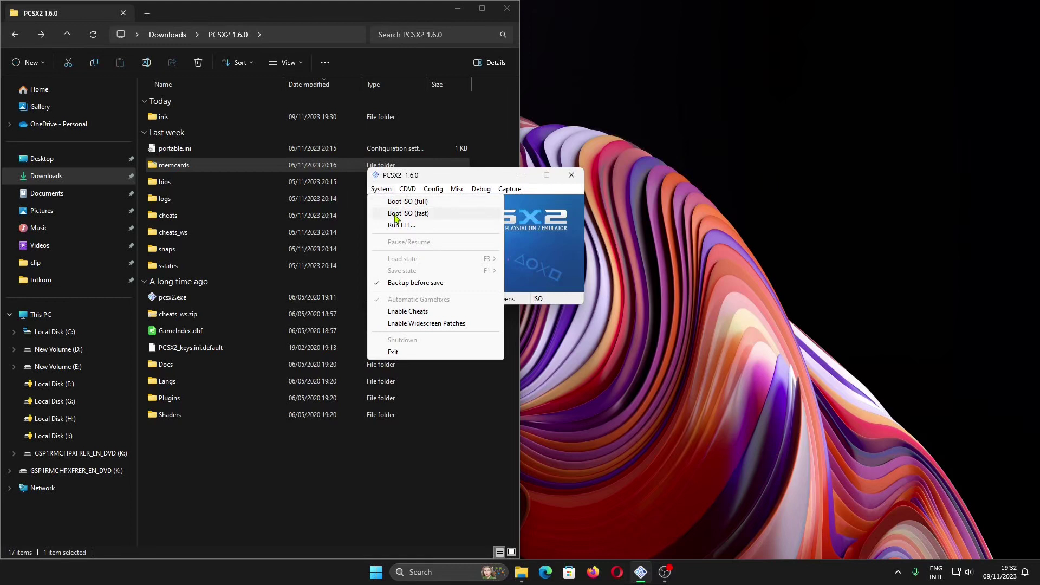
mouse_move(407, 189)
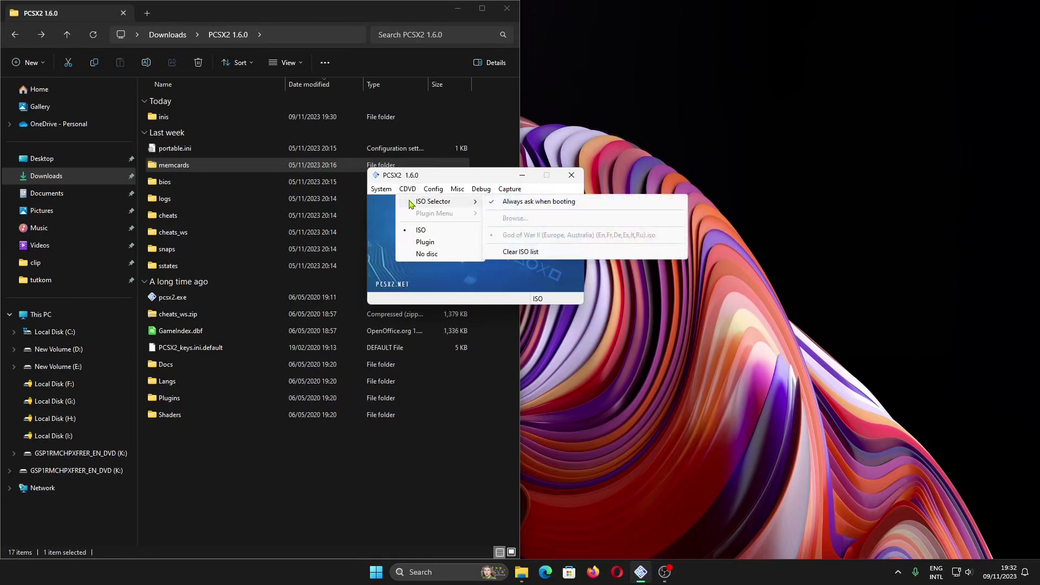
click(452, 213)
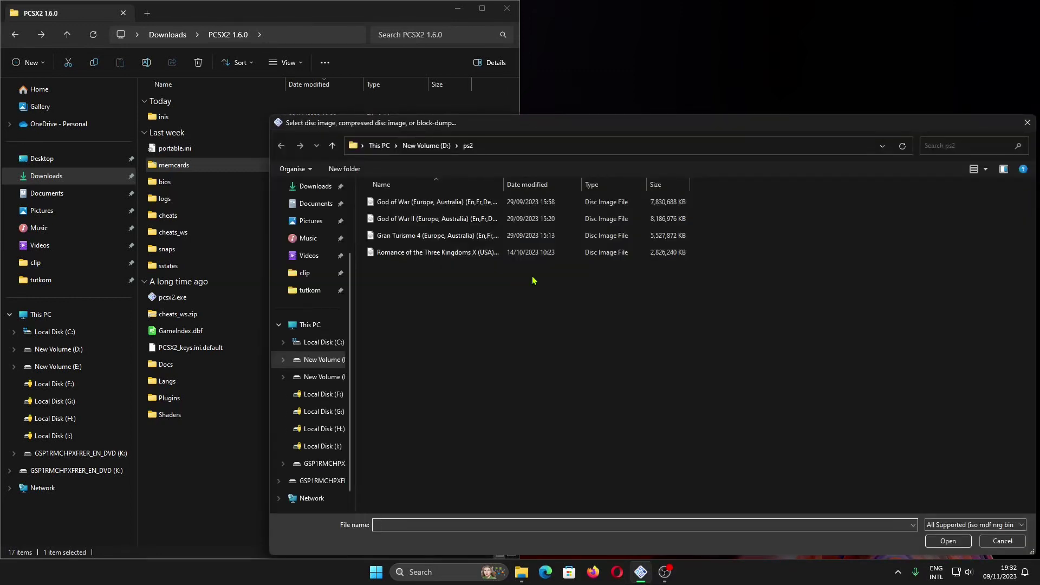
key(Escape)
Step: Set the disc source to No disc and boot the emulator into the BIOS
click(381, 189)
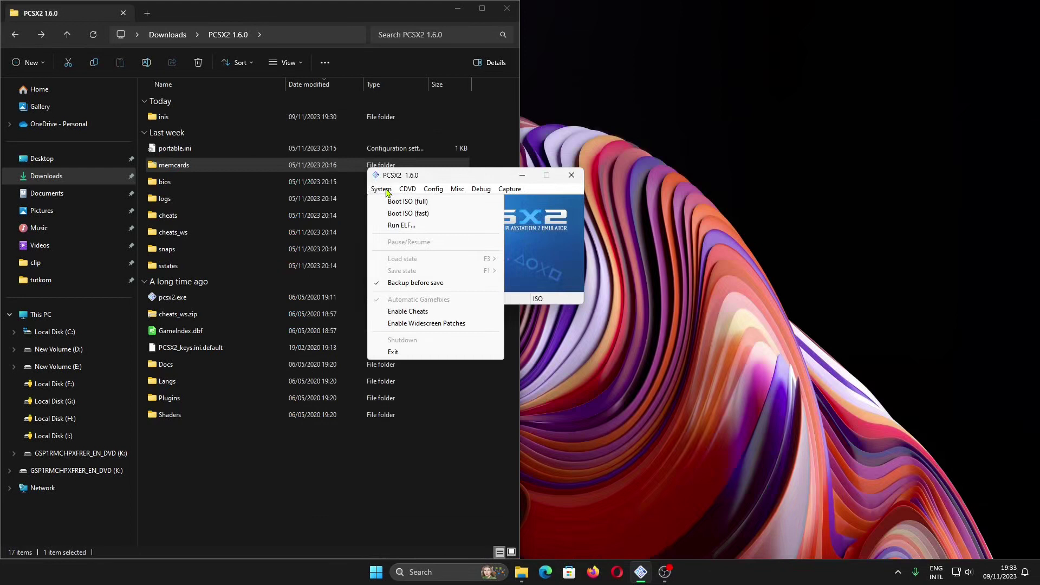
mouse_move(408, 192)
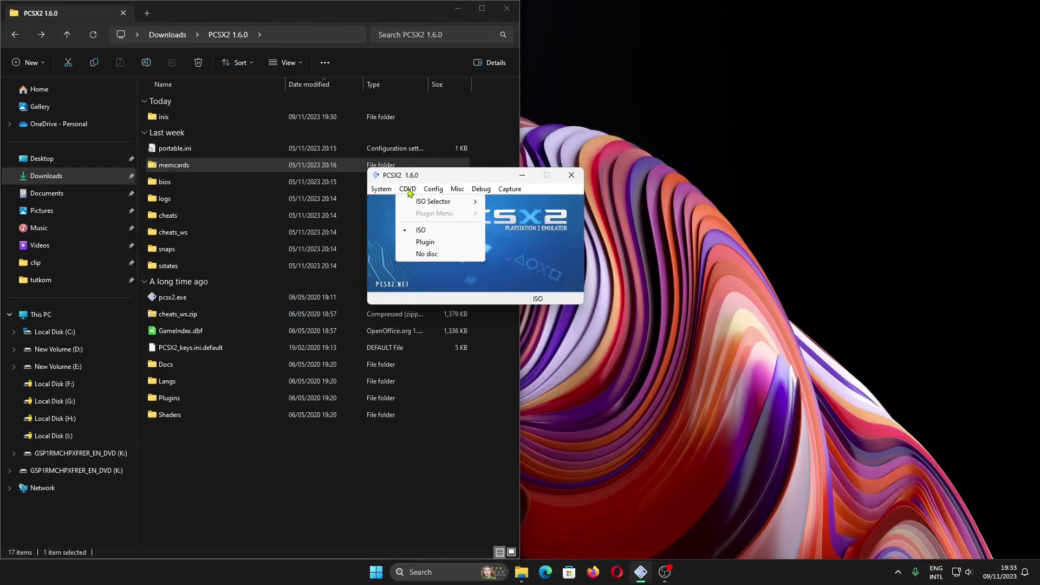
click(428, 254)
click(379, 190)
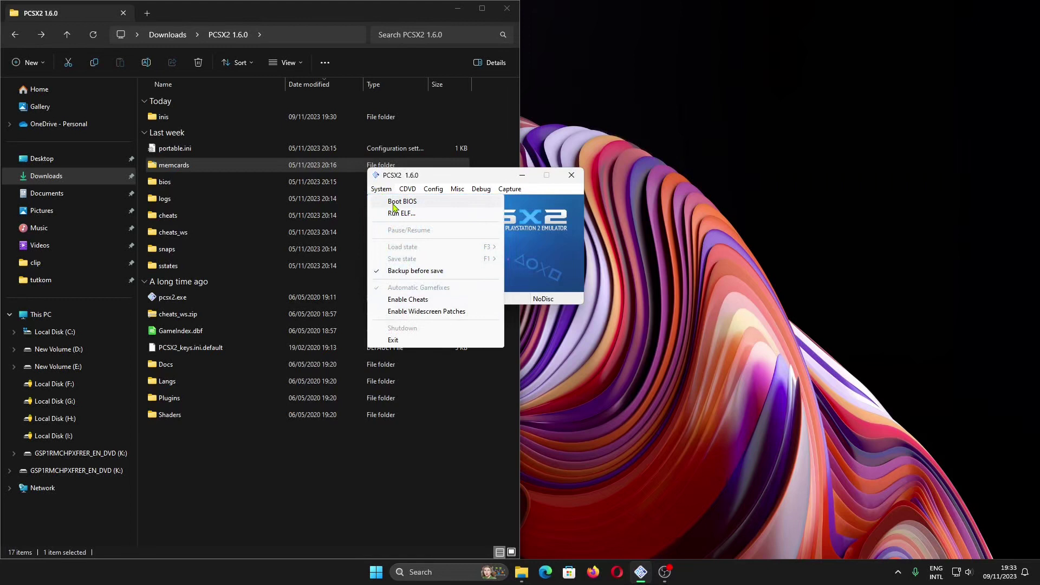
click(393, 204)
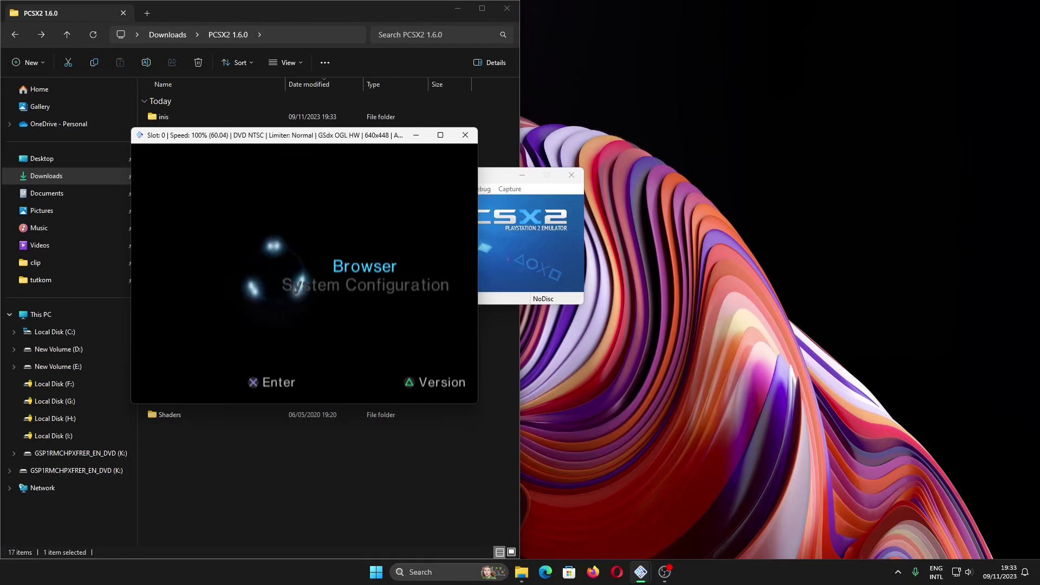
Step: Enter the BIOS browser, maximize the emulation window, and format Memory Card (PS2)/1
key(Return)
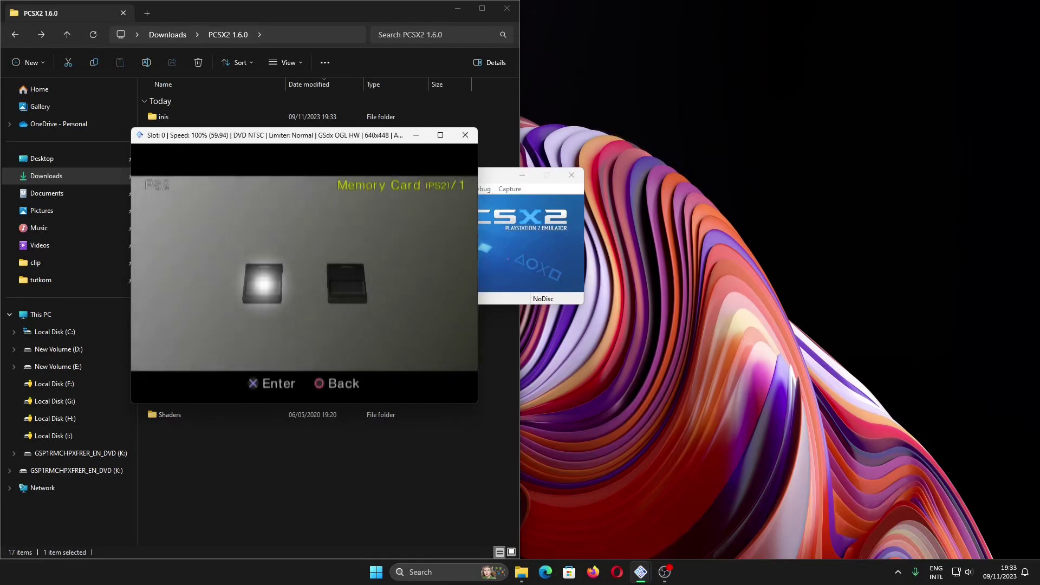
click(440, 135)
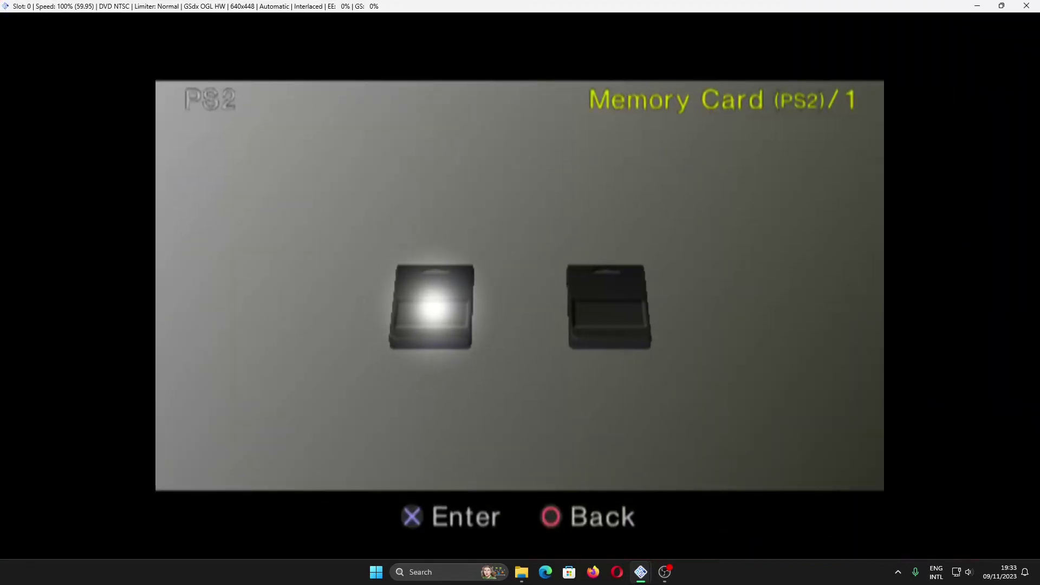
key(Return)
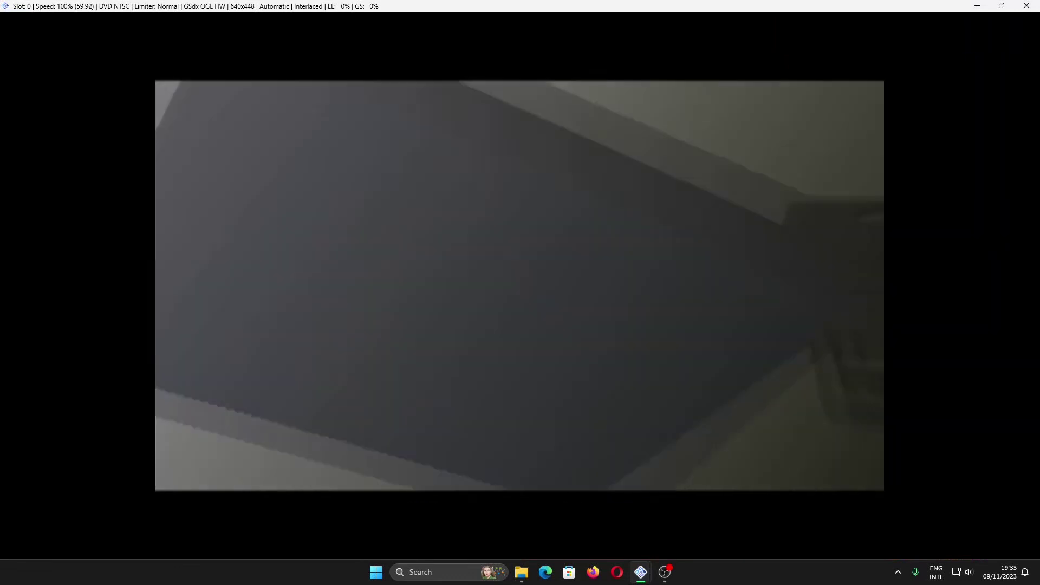
key(Left)
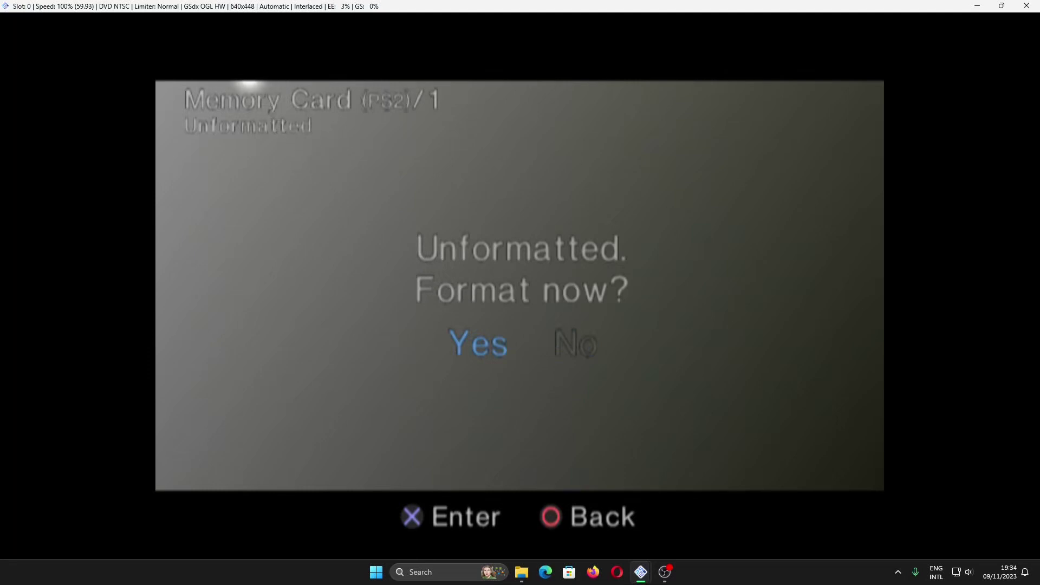
key(Return)
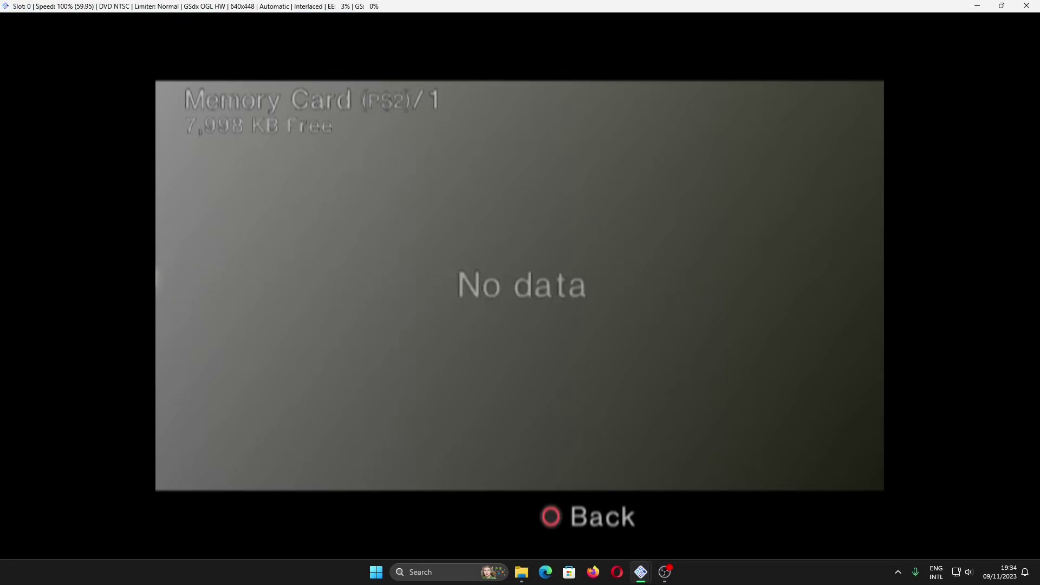
key(Escape)
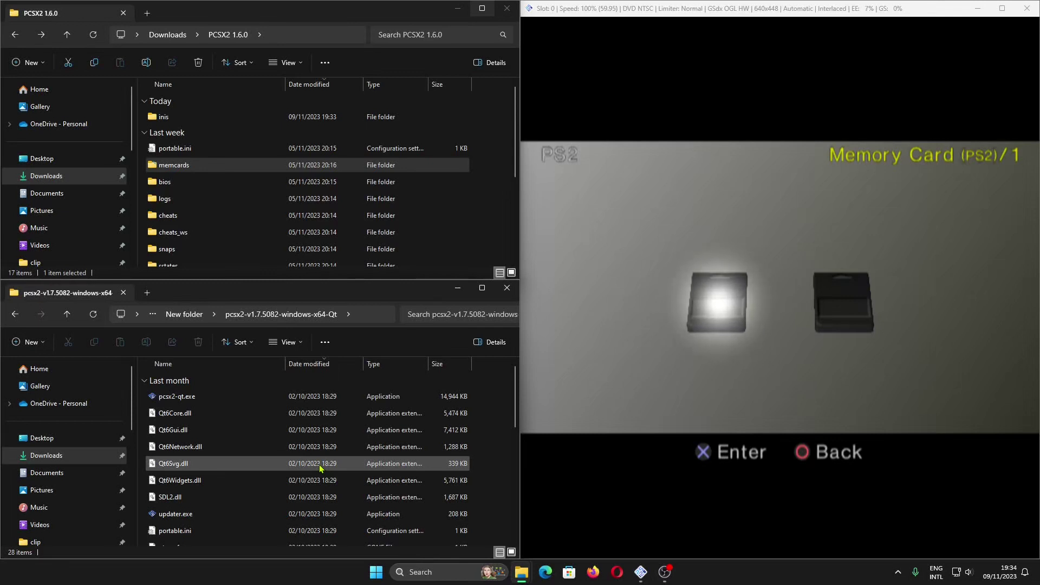
Step: Exit the BIOS session and reopen the memory card manager to check the formatted status of the Port-1 card
click(865, 309)
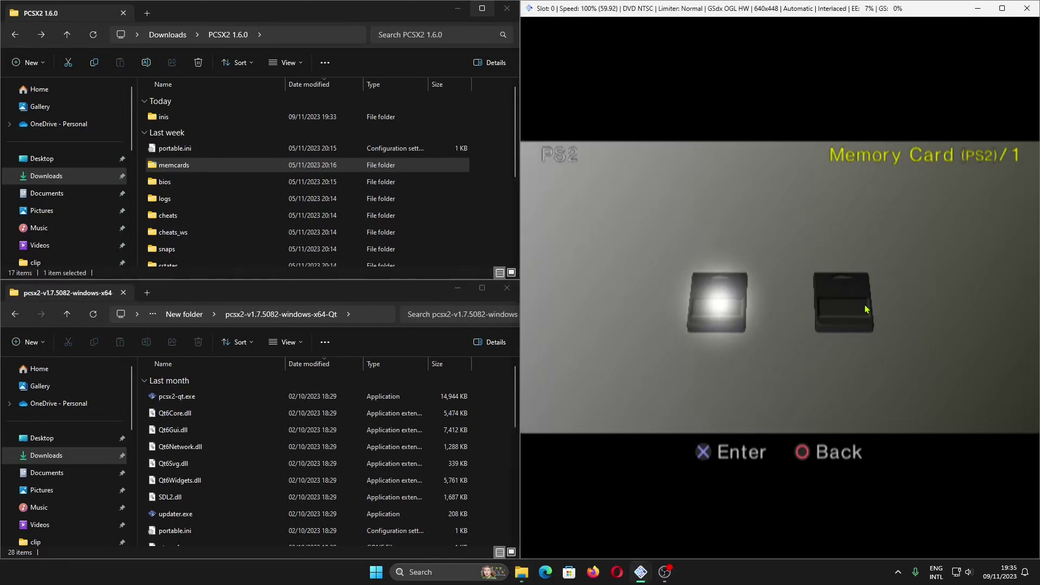
key(Escape)
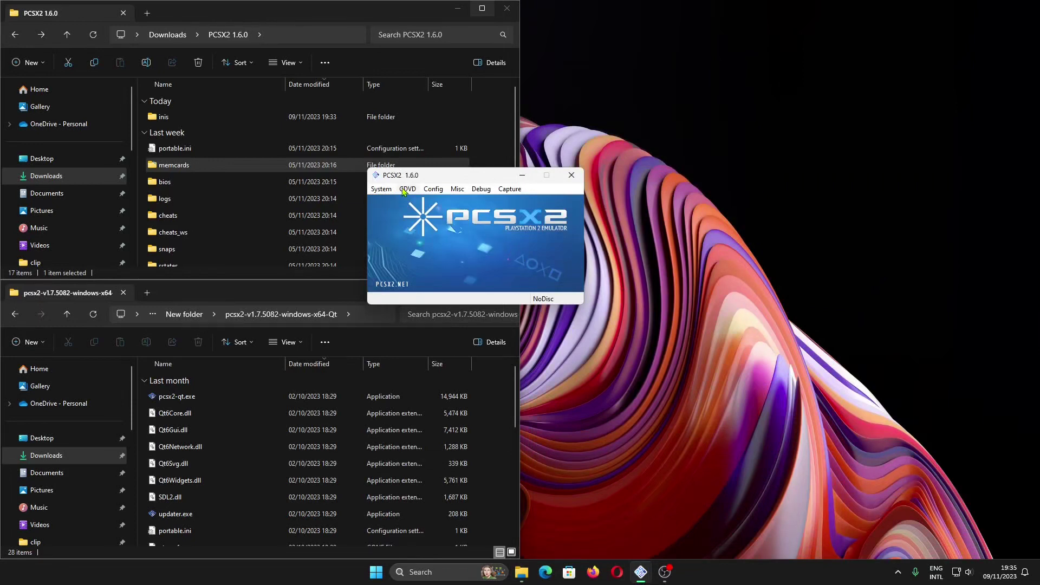
click(433, 189)
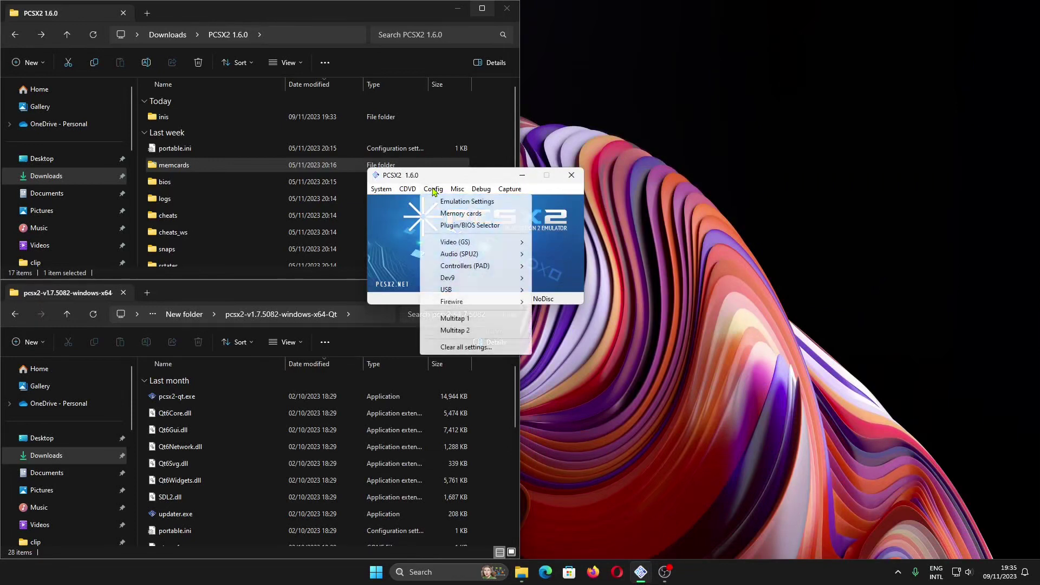
click(455, 213)
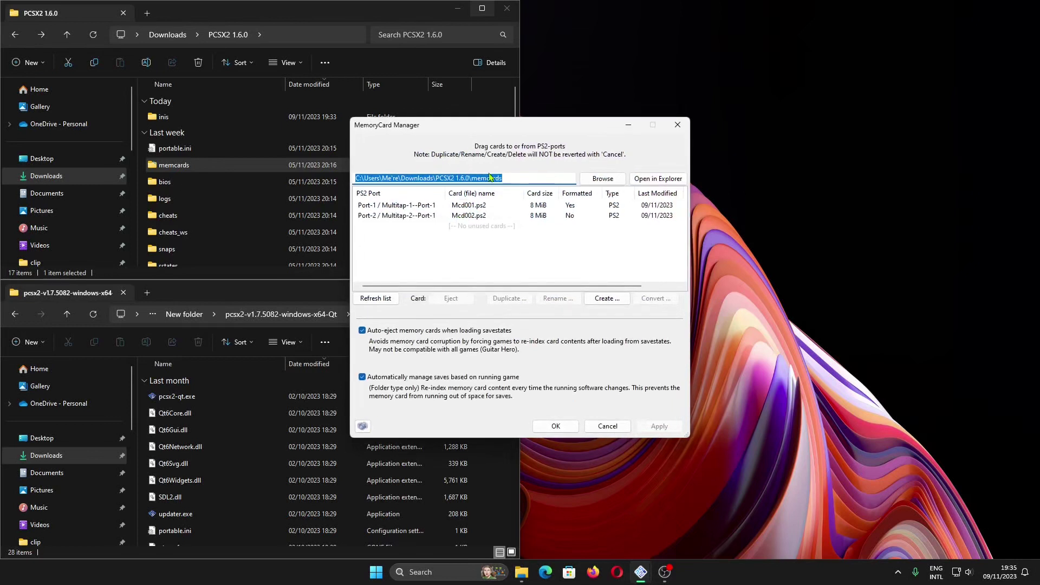
drag(517, 134, 681, 123)
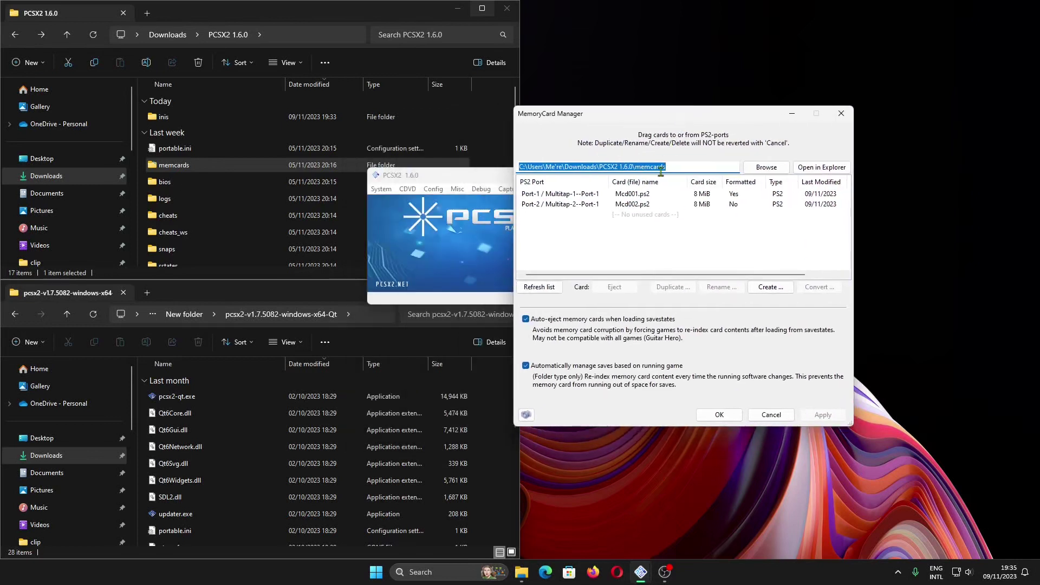
click(736, 196)
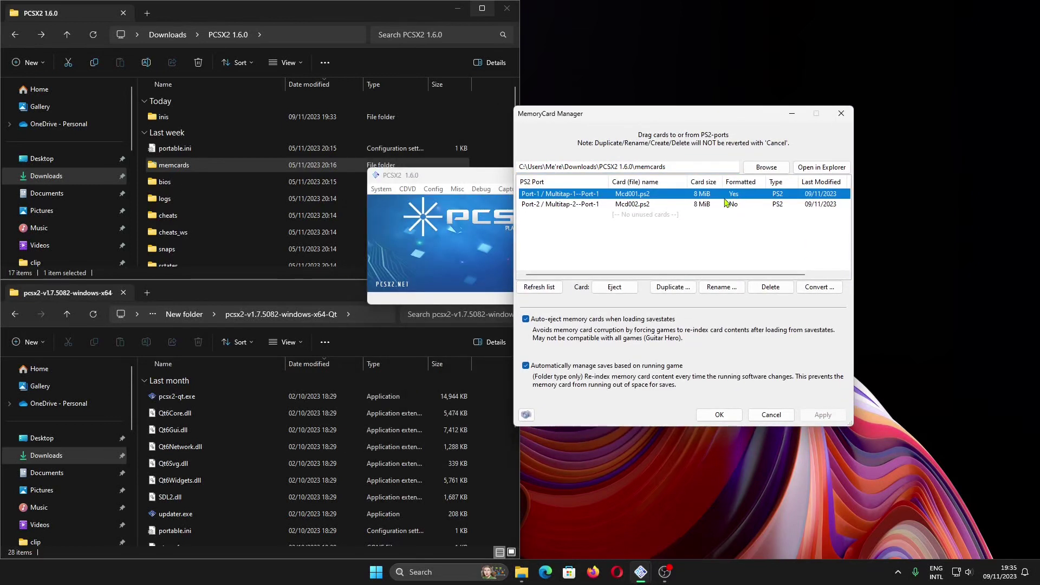
Step: Eject the Mcd002.ps2 memory card from Port-2
click(723, 205)
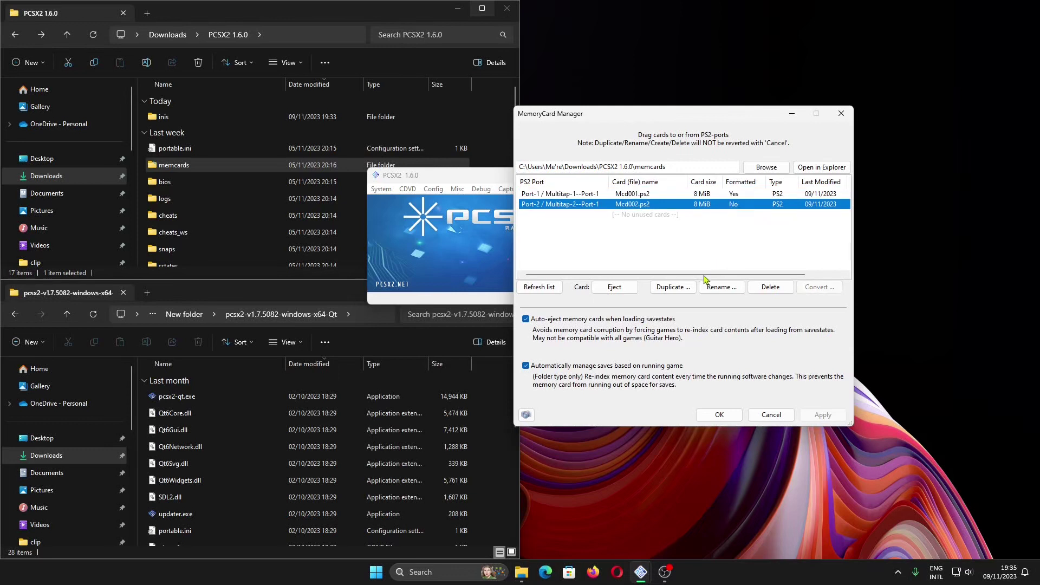
click(616, 288)
click(680, 251)
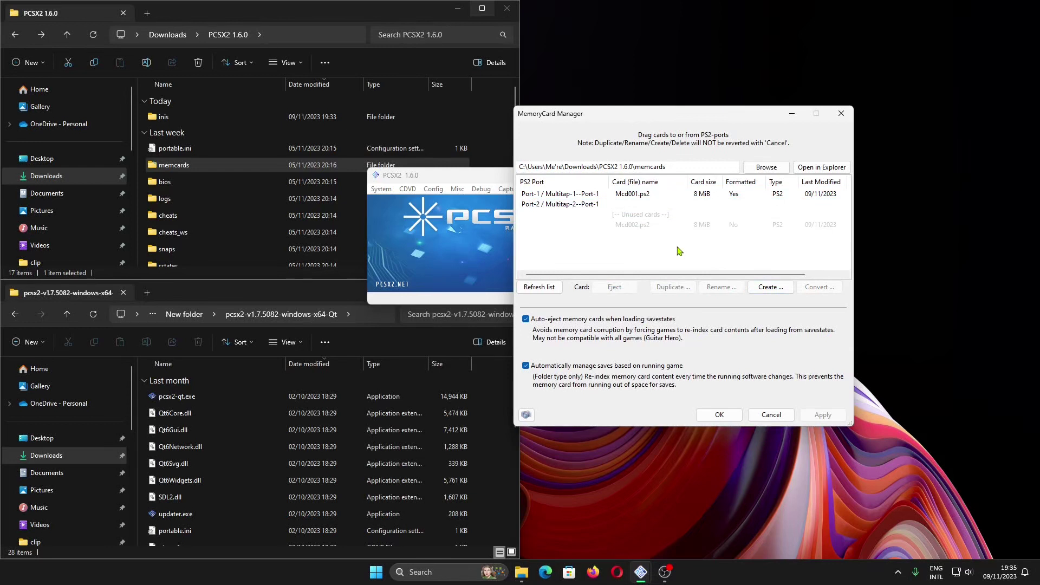
Step: Open the memcards folders of both the pcsx2-v1.7.5082 and the PCSX2 1.6.0 installations in File Explorer
click(257, 449)
scroll(256, 458, down, 3)
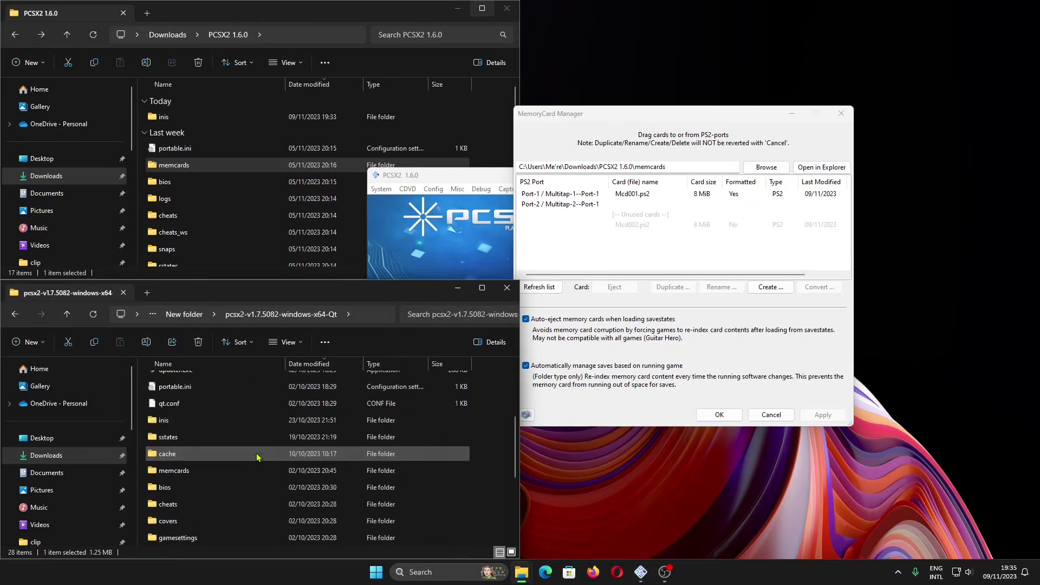
double_click(252, 470)
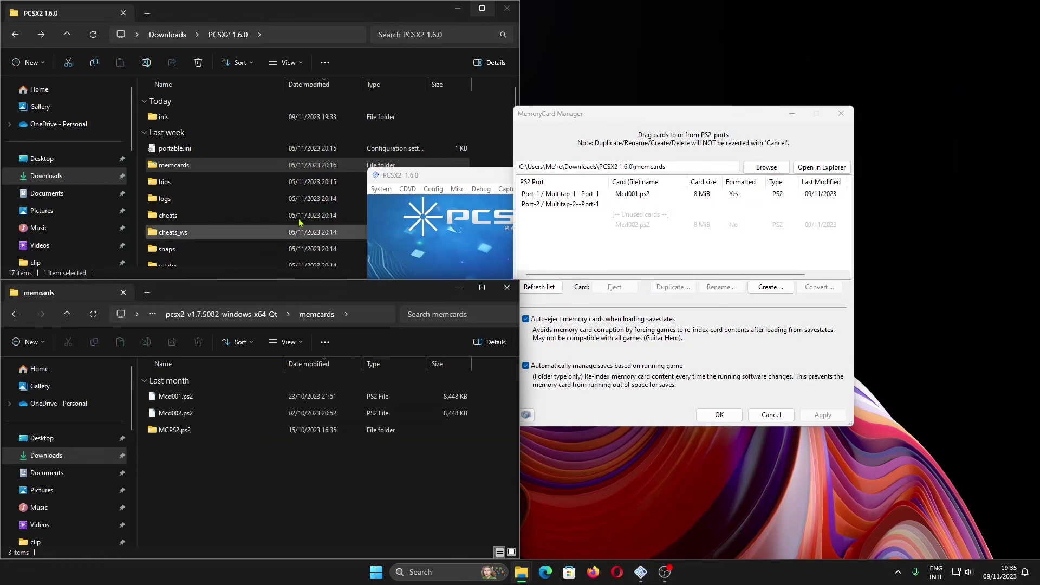
click(270, 170)
double_click(270, 170)
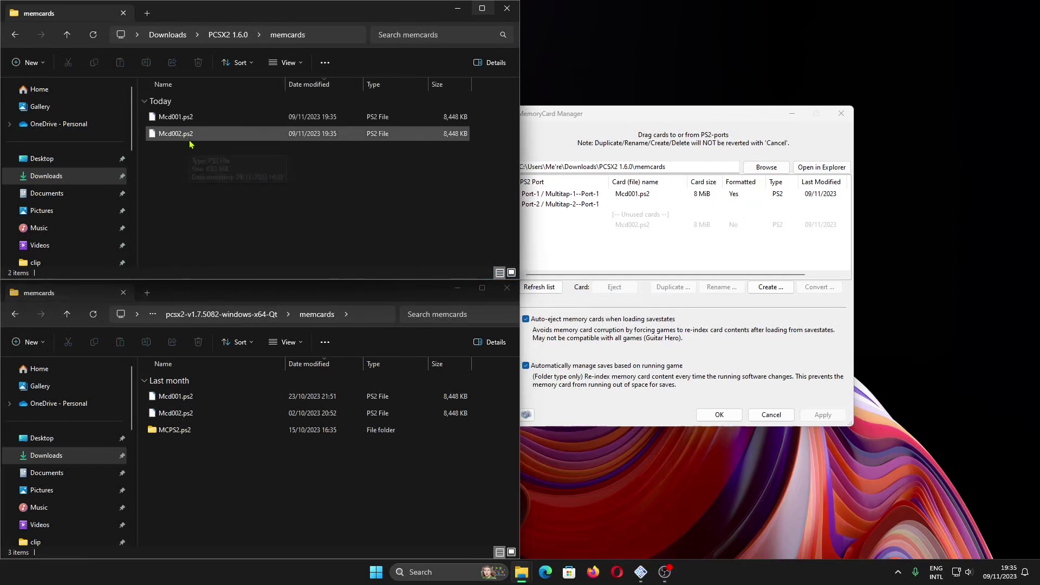
Step: Rename Mcd002.ps2 in the pcsx2-v1.7.5082 memcards folder as Mcd003.ps2
click(194, 416)
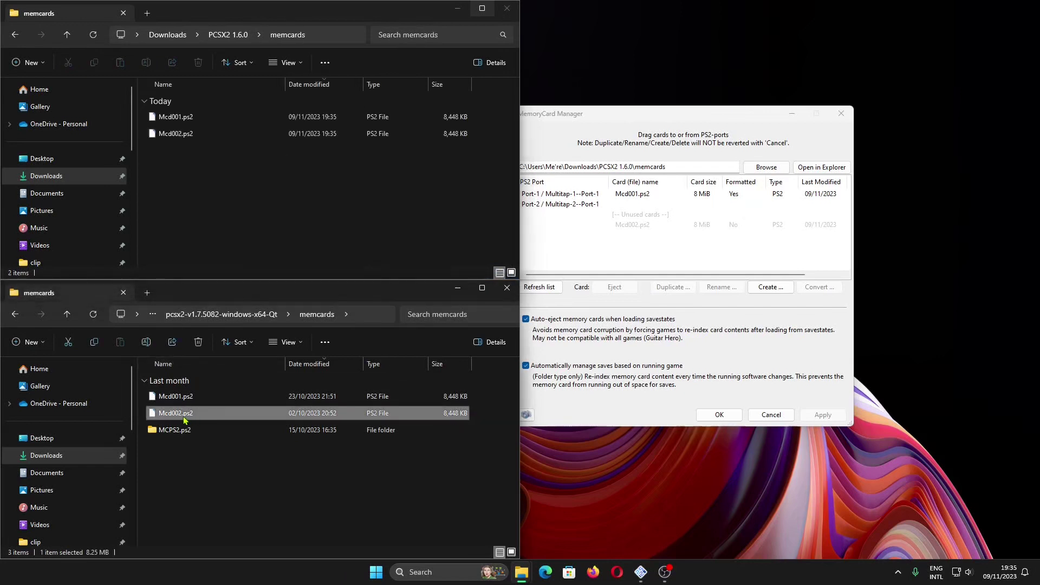
click(179, 418)
click(225, 464)
Step: Copy Mcd003.ps2 from the pcsx2-v1.7.5082 memcards folder into the PCSX2 1.6.0 memcards folder
click(212, 413)
key(ctrl+c)
click(242, 187)
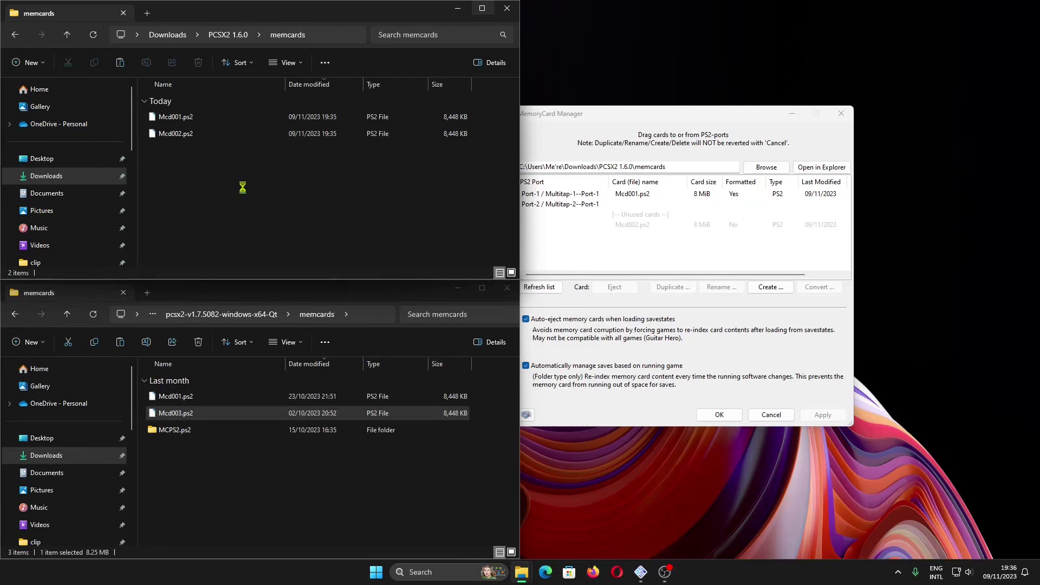
key(ctrl+v)
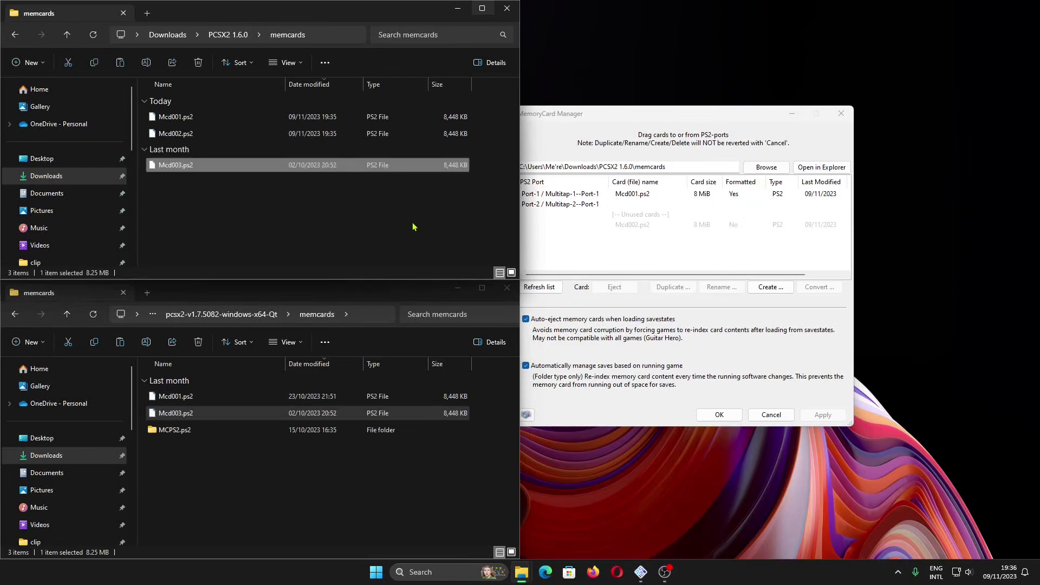
Step: Refresh the memory card list, insert Mcd003.ps2 into Port-2 / Multitap-2--Port-1 and apply the change
click(595, 241)
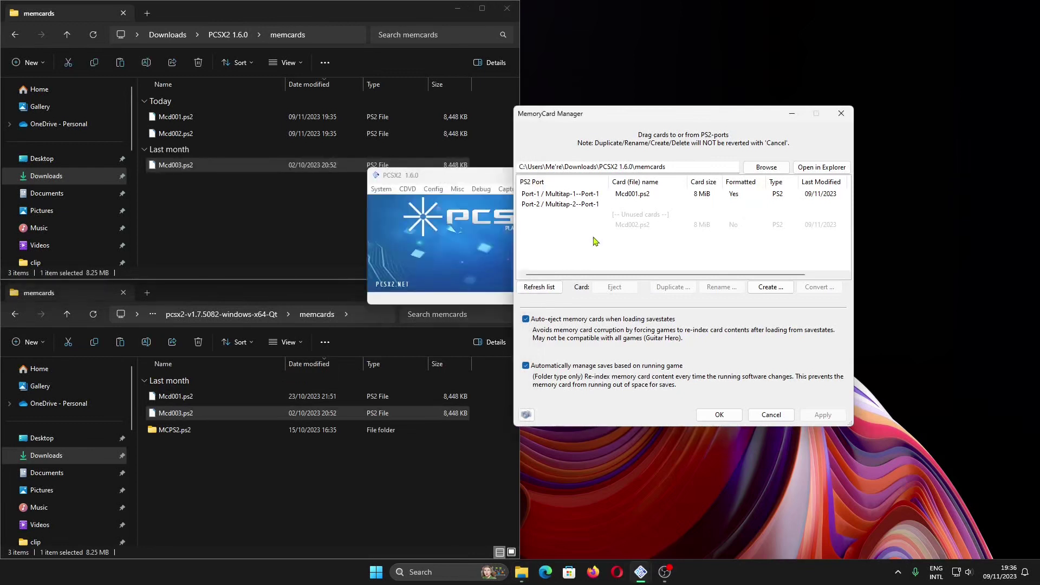
click(540, 287)
click(641, 236)
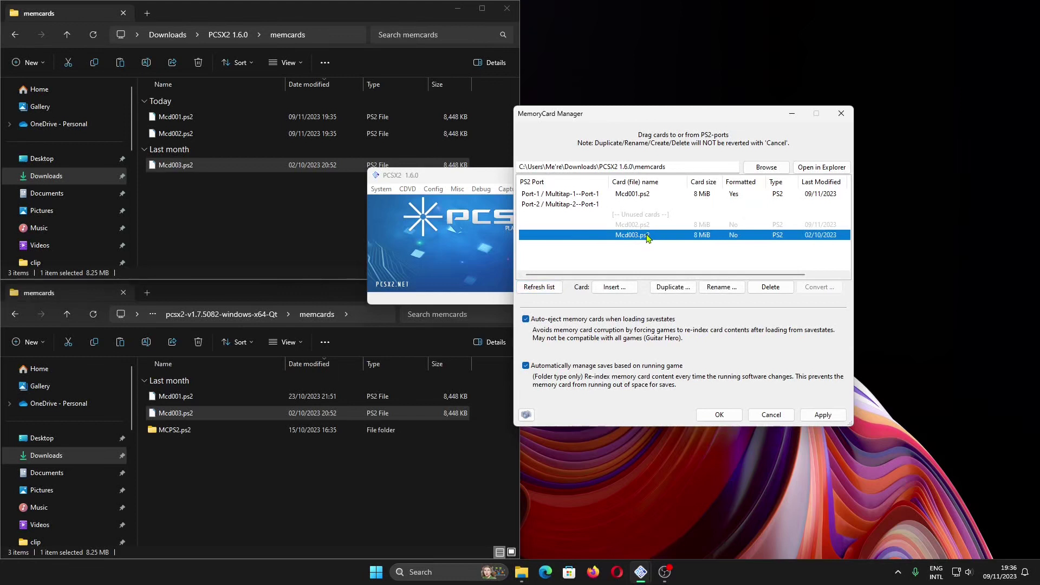
click(616, 287)
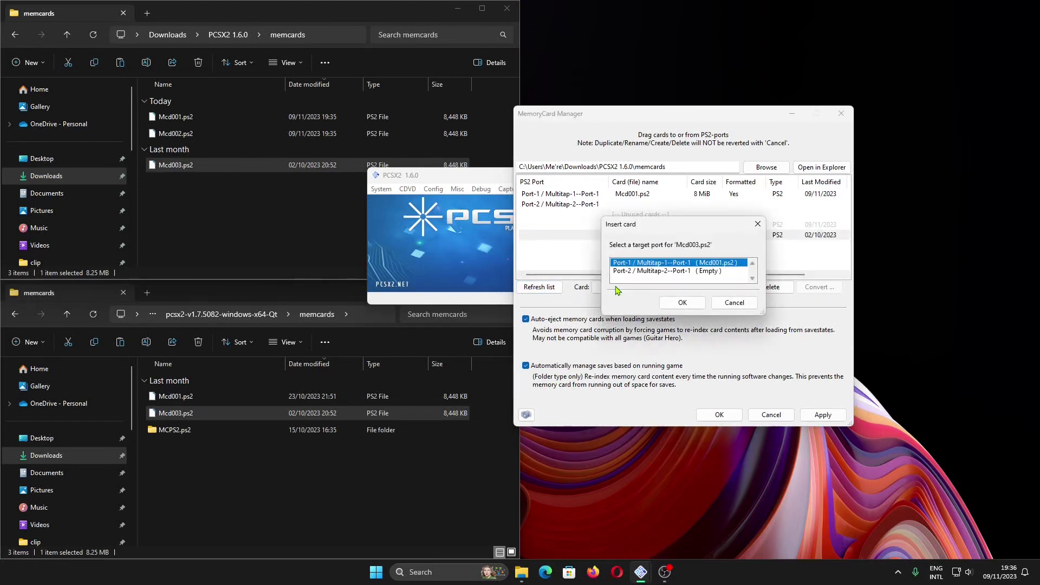
click(655, 273)
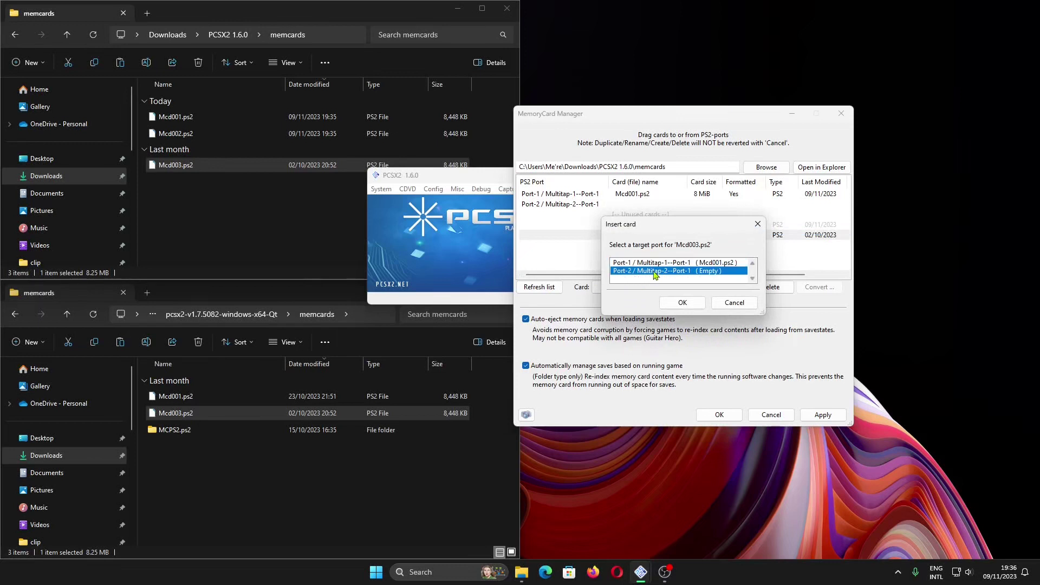
click(685, 305)
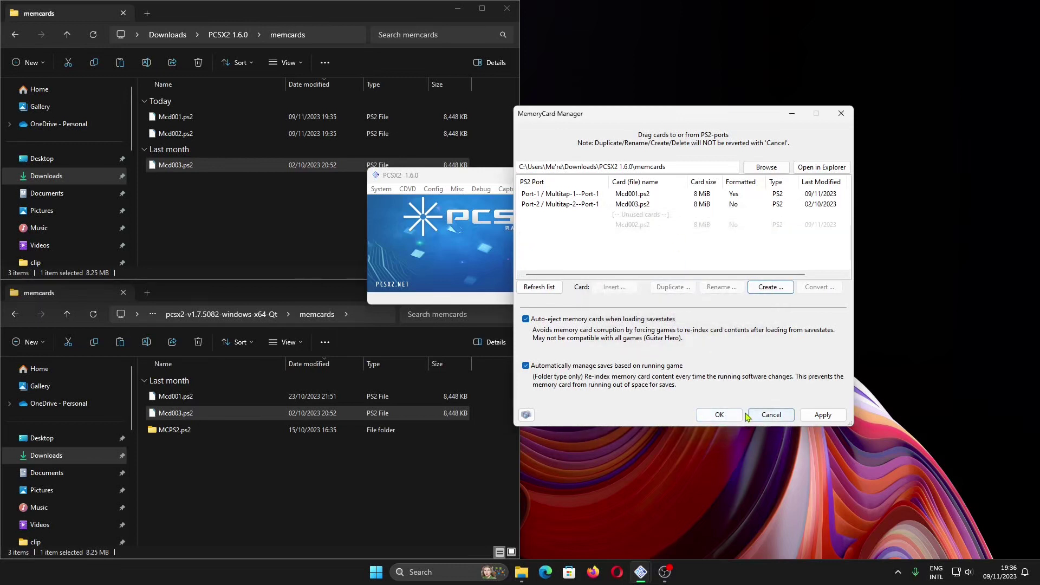
click(826, 417)
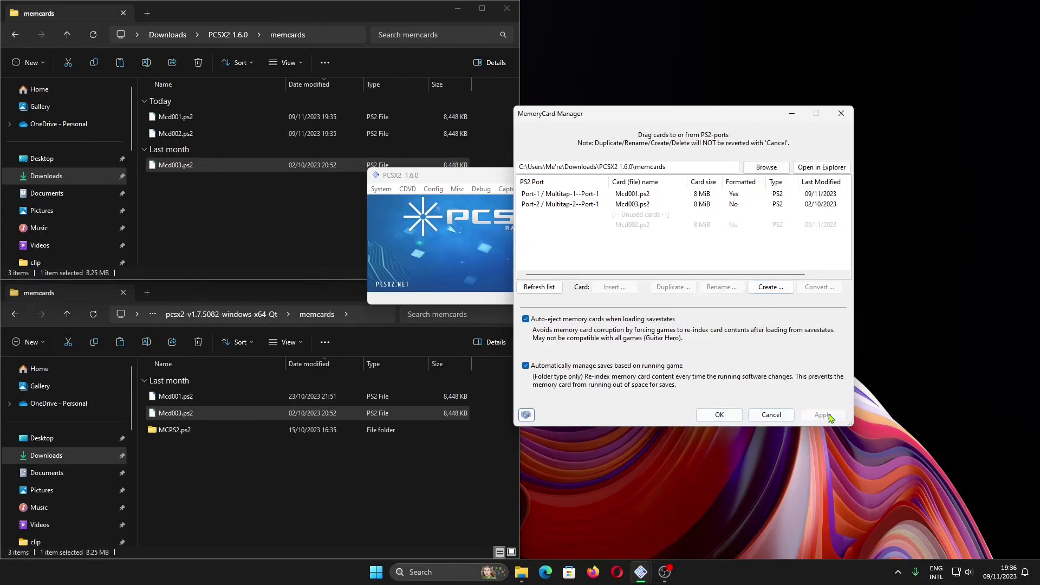
Step: Close the MemoryCard Manager and boot the PS2 BIOS, accepting the reset of the virtual machine
click(382, 192)
click(721, 415)
click(379, 190)
click(385, 206)
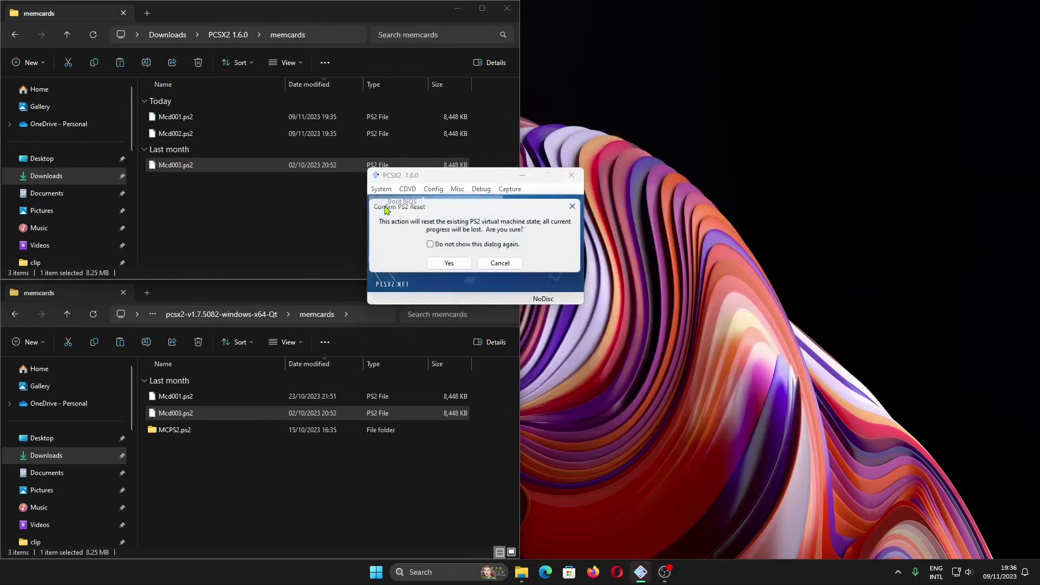
click(449, 264)
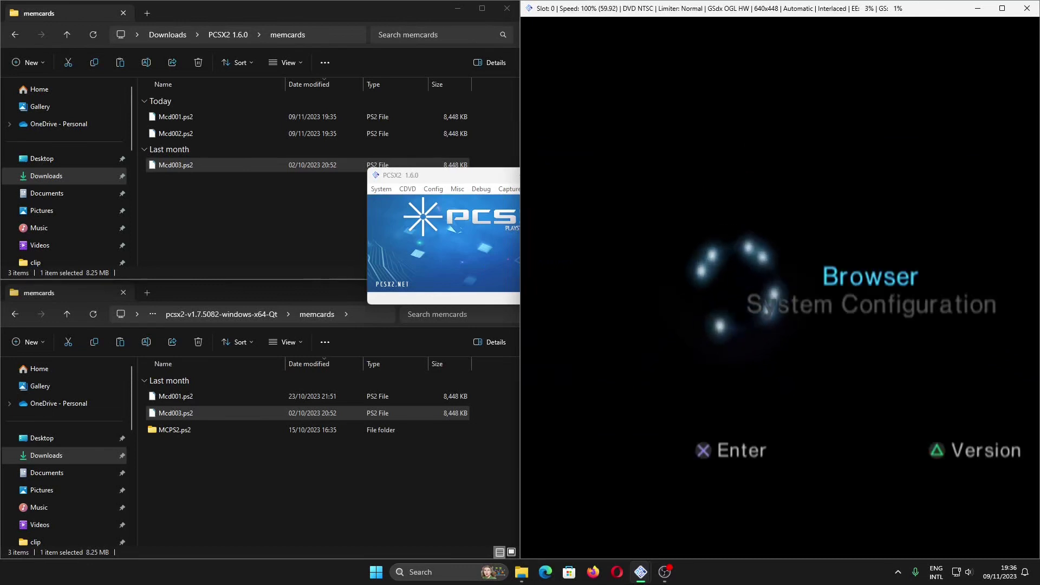
Step: Inspect Memory Card (PS2)/2 in the BIOS Browser, decline formatting it and return to the card selection
key(Return)
key(Right)
key(Return)
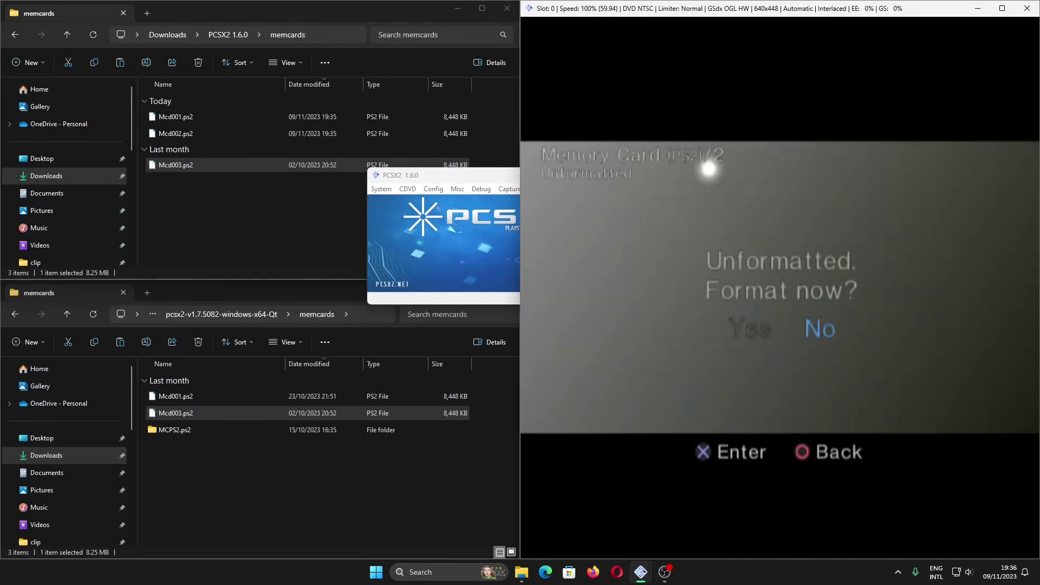
key(Left)
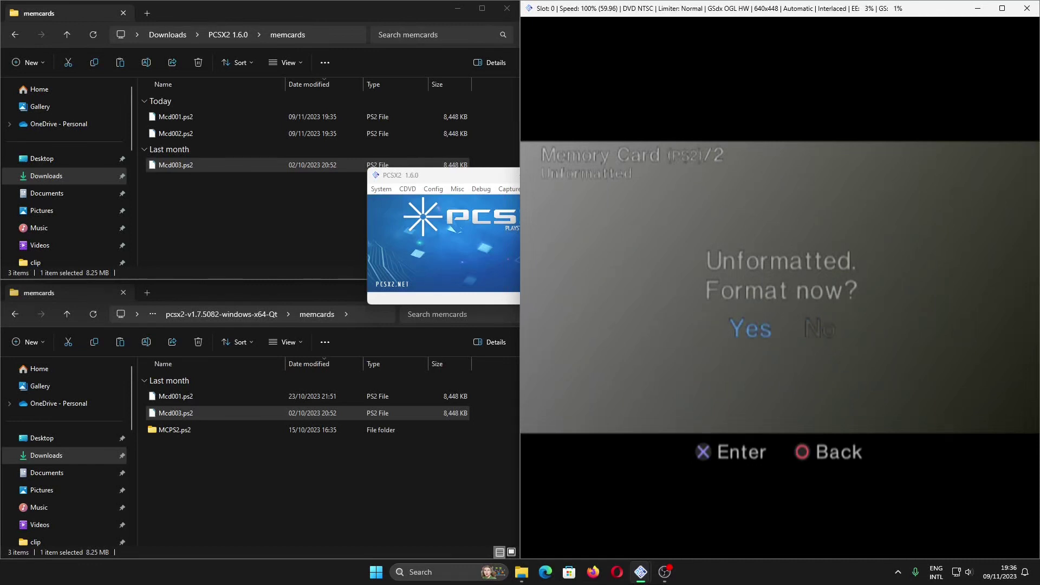
key(Right)
key(Return)
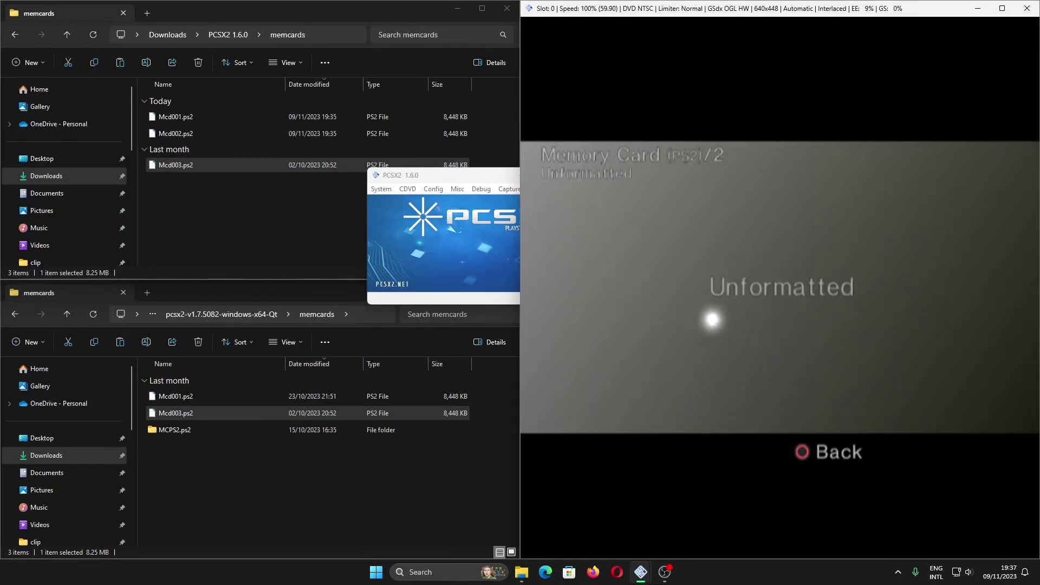
key(BackSpace)
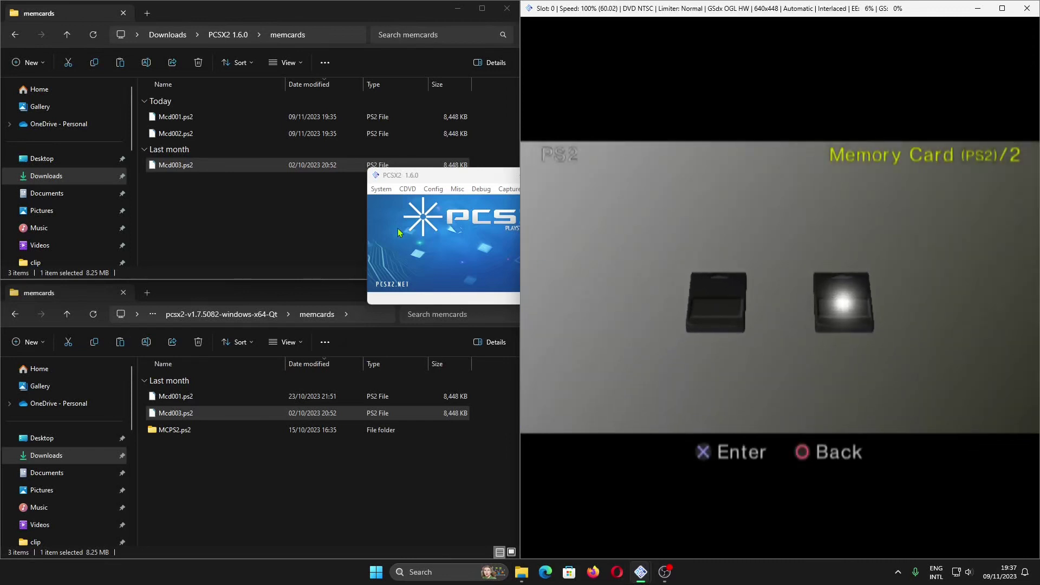
Step: Rename Mcd001.ps2 in the pcsx2-v1.7.5082 memcards folder as Mcd004.ps2 and copy it into the PCSX2 1.6.0 memcards folder
click(279, 255)
click(220, 413)
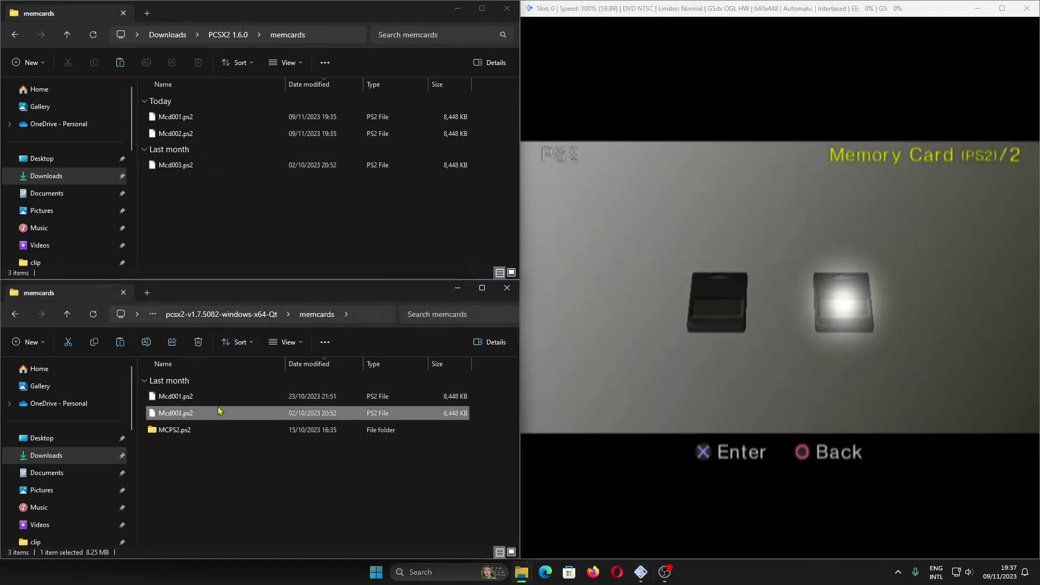
click(220, 401)
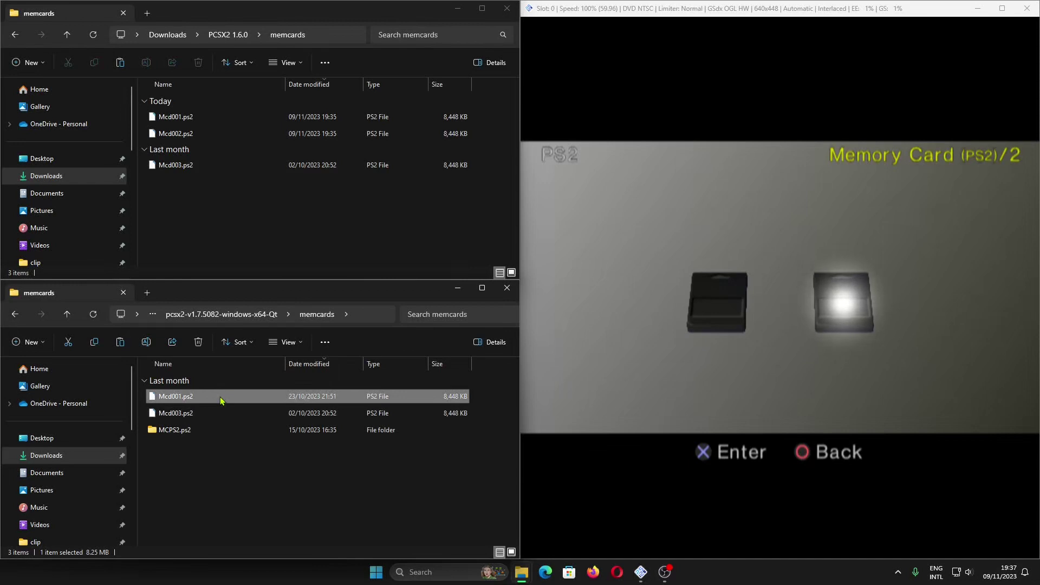
key(F2)
text(Mcd004.ps2)
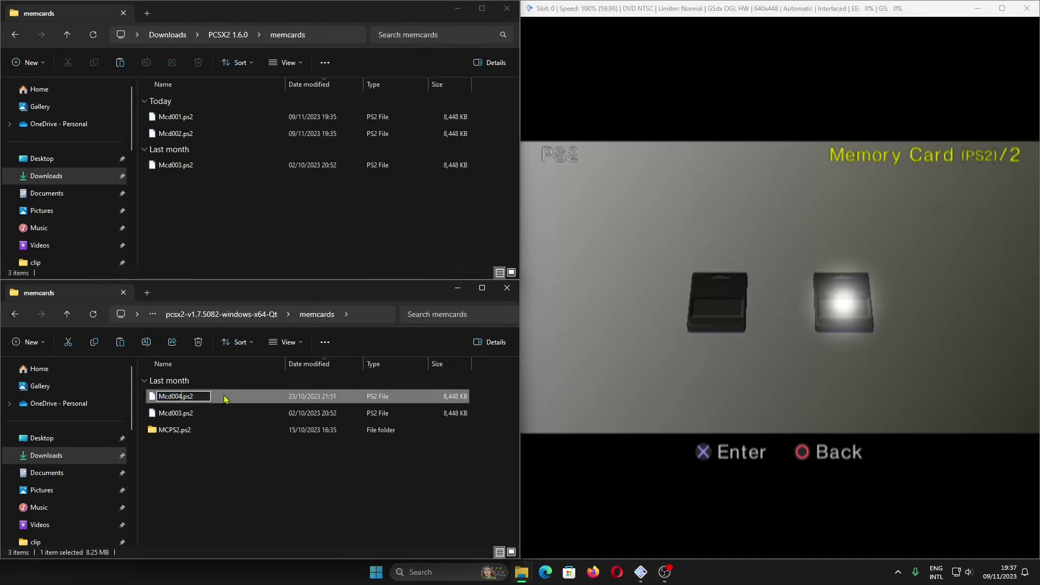
key(Return)
drag(224, 399, 236, 233)
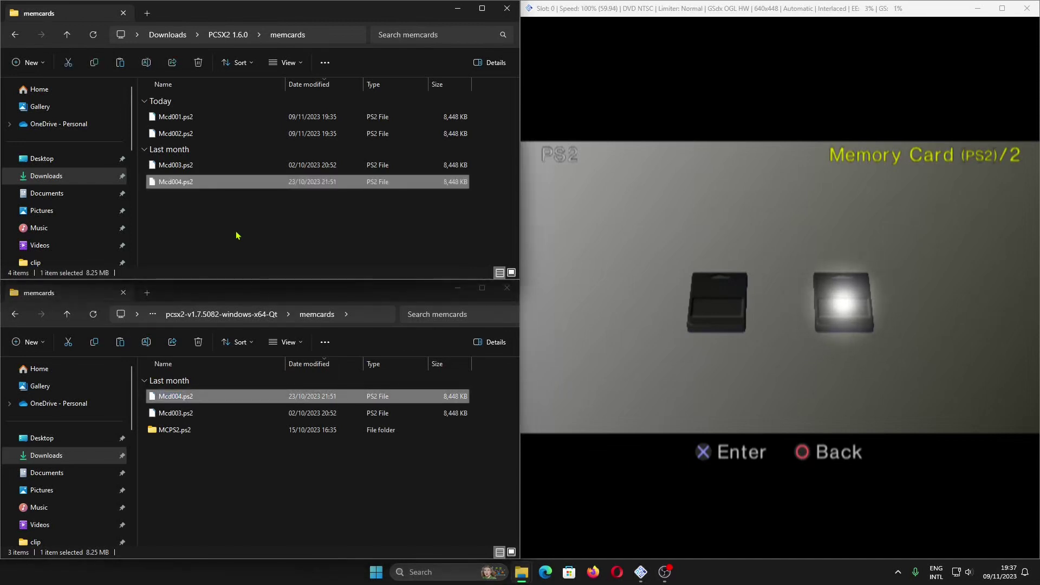
Step: Switch to PCSX2, open the MemoryCard Manager and eject Mcd003.ps2 from Port-2
mouse_move(643, 579)
click(667, 518)
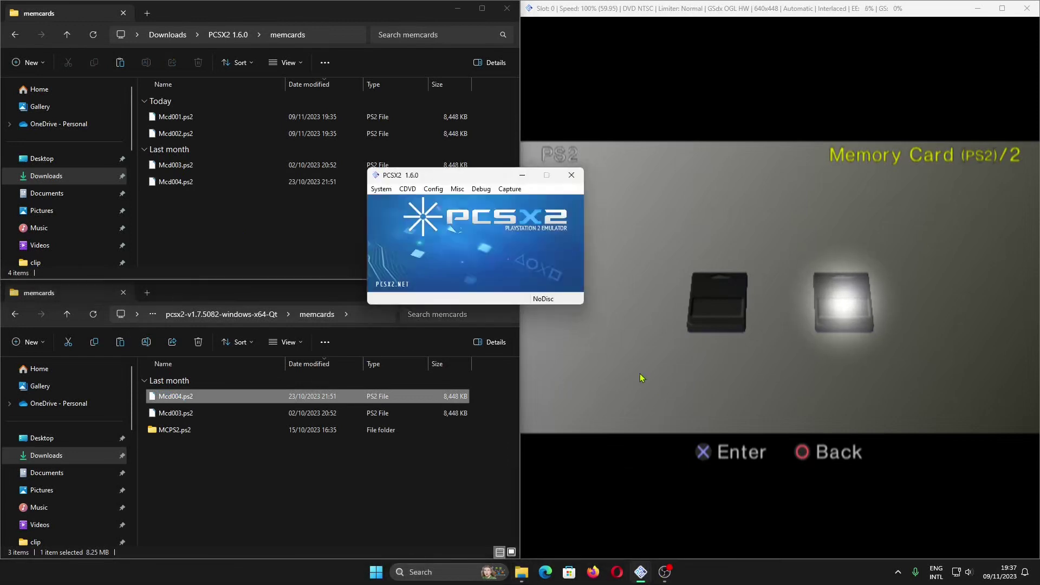
click(433, 189)
click(461, 213)
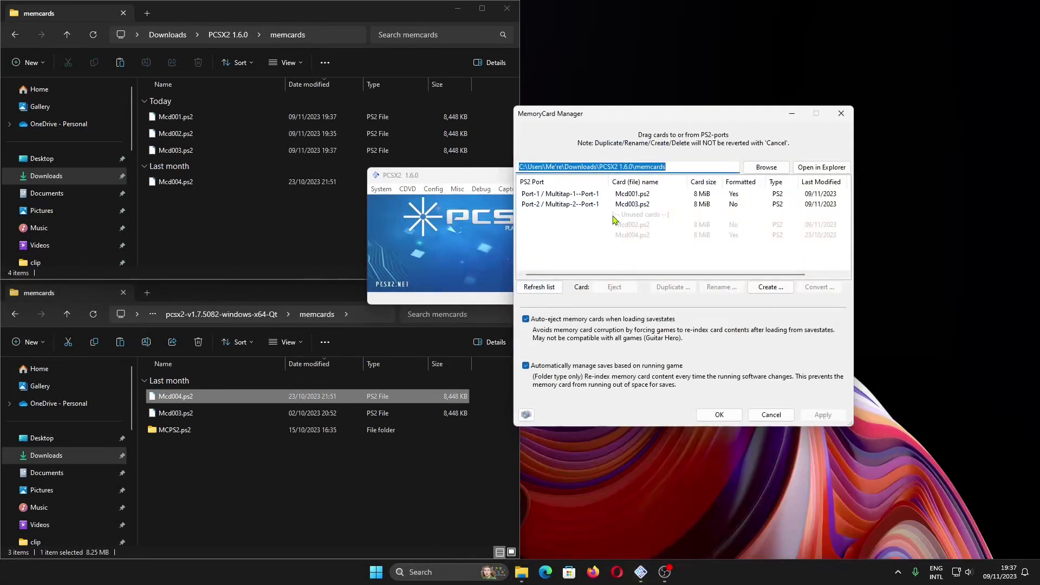
click(632, 290)
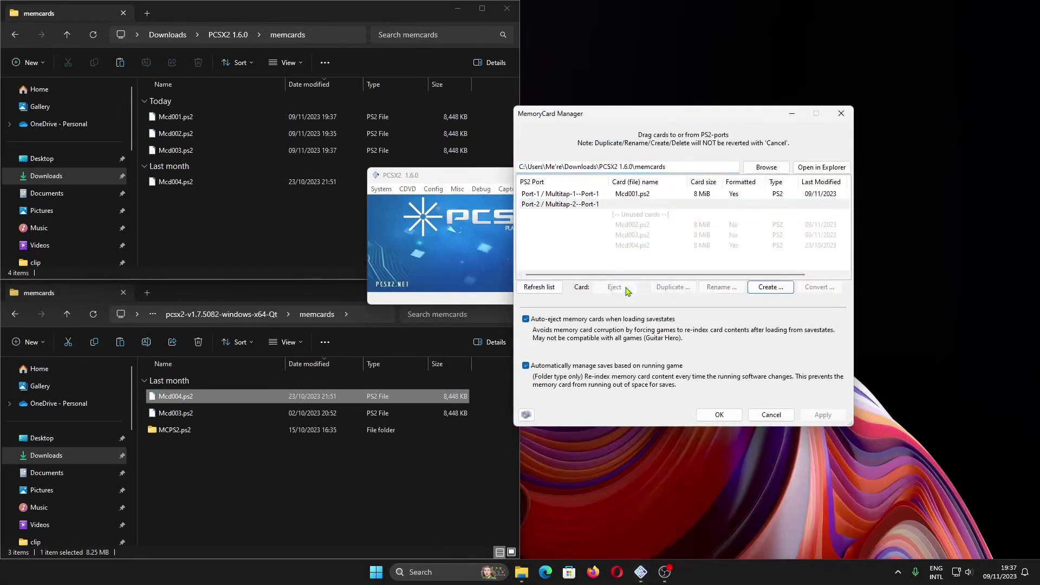
Step: Insert Mcd004.ps2 into Port-2 / Multitap-2--Port-1, refresh the card list and return to the running BIOS session
click(638, 245)
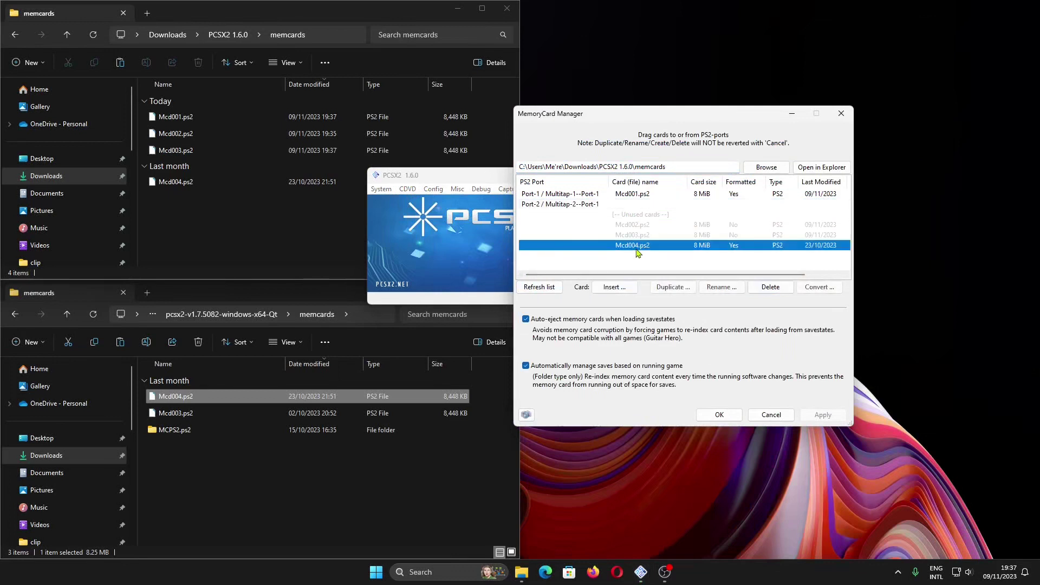
click(623, 290)
click(676, 271)
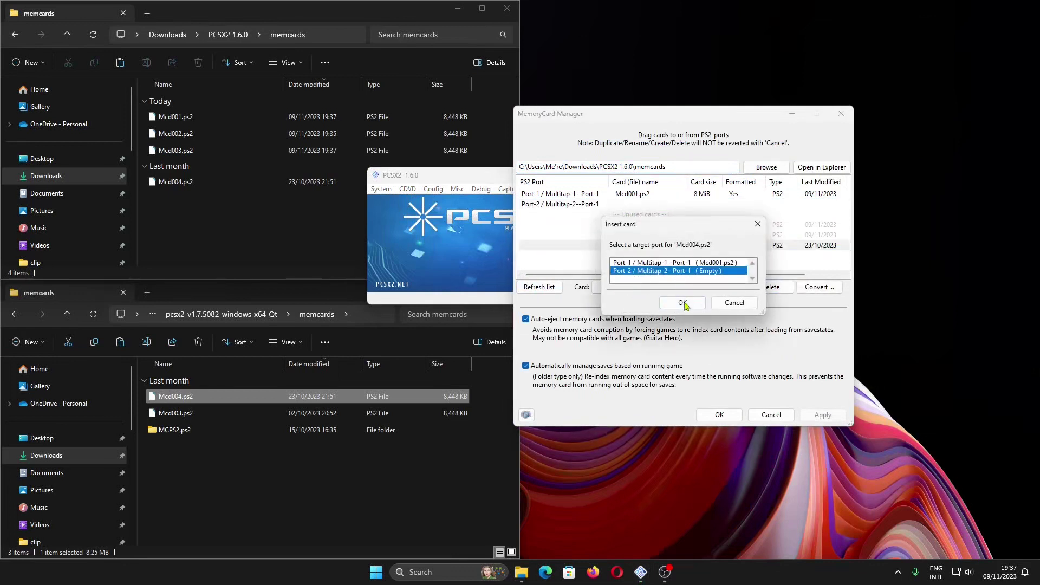
click(684, 304)
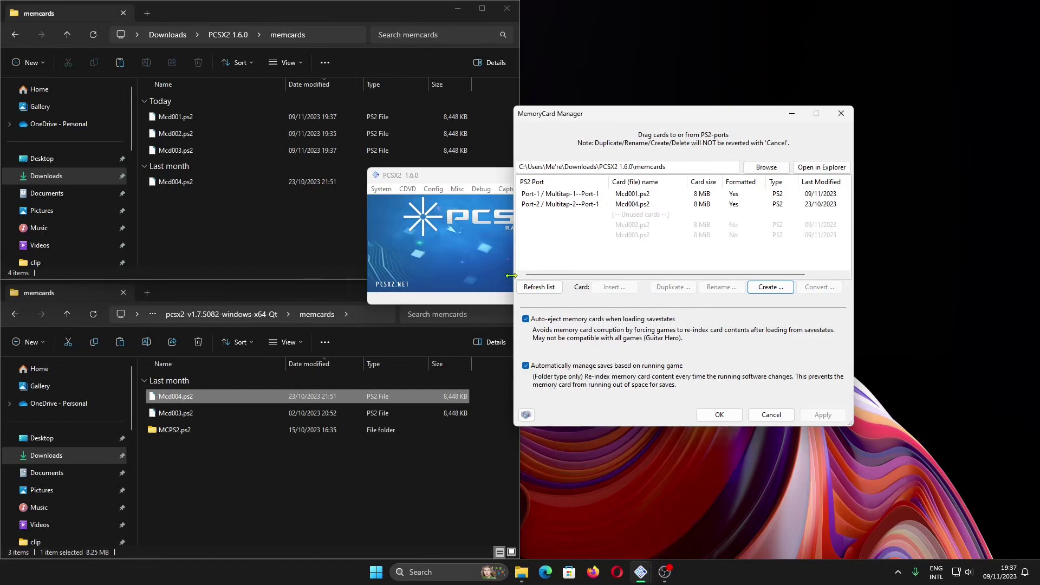
click(540, 287)
click(390, 198)
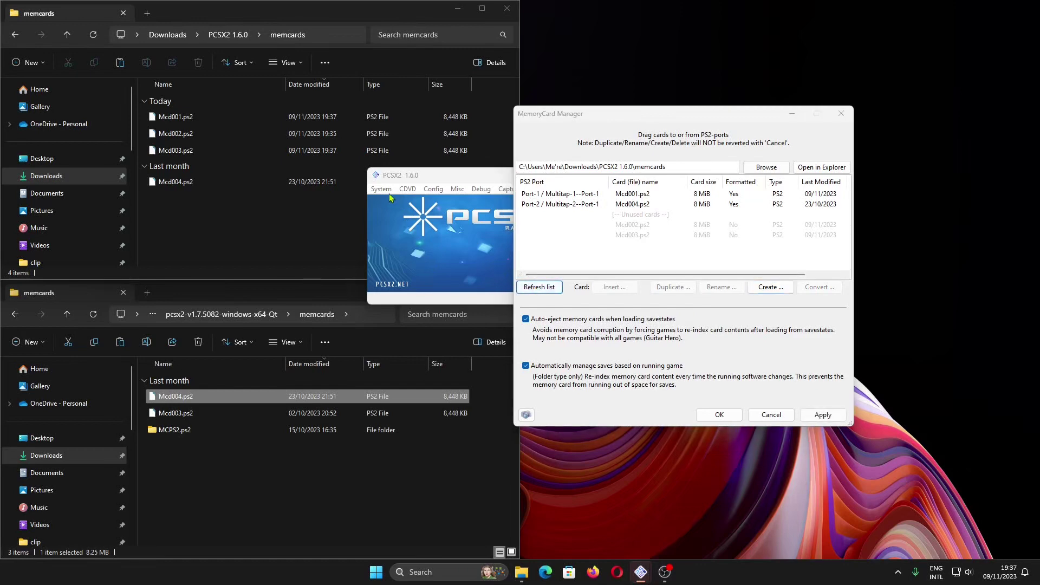
key(Return)
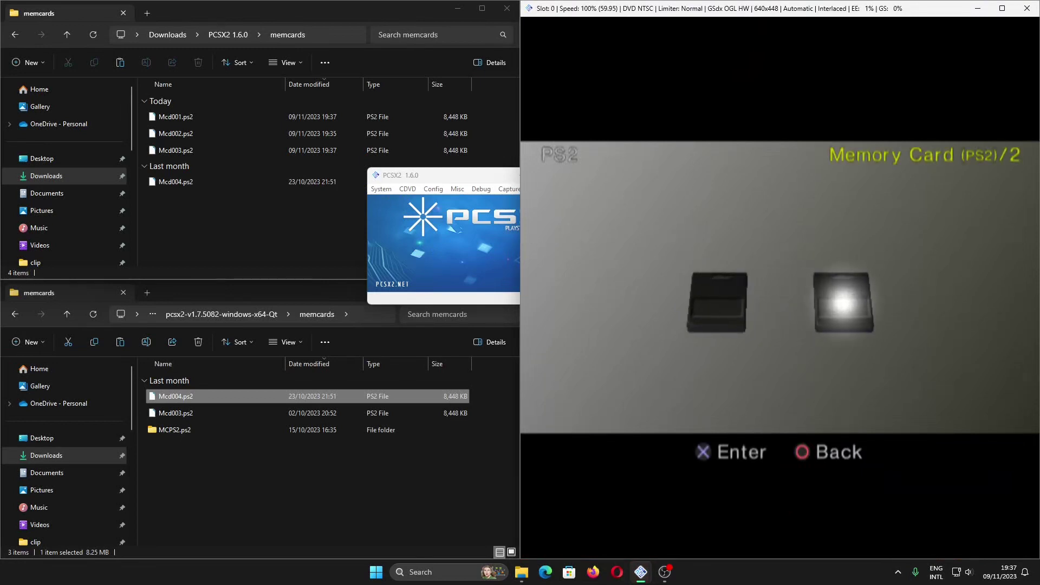
Step: Copy the RTK9 Game Data save from Memory Card (PS2)/2 to Memory Card (PS2)/1
key(Return)
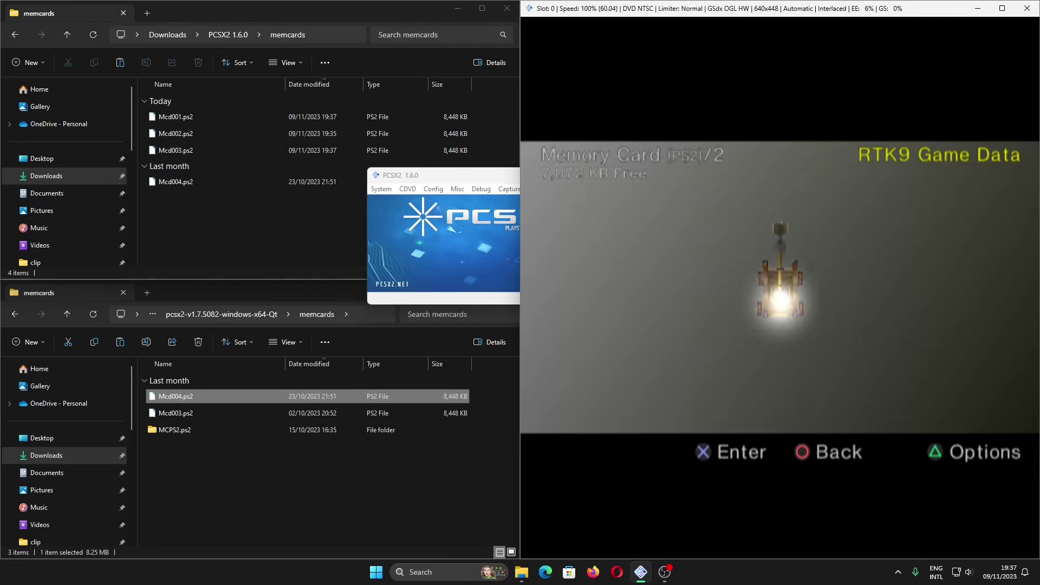
key(i)
key(l)
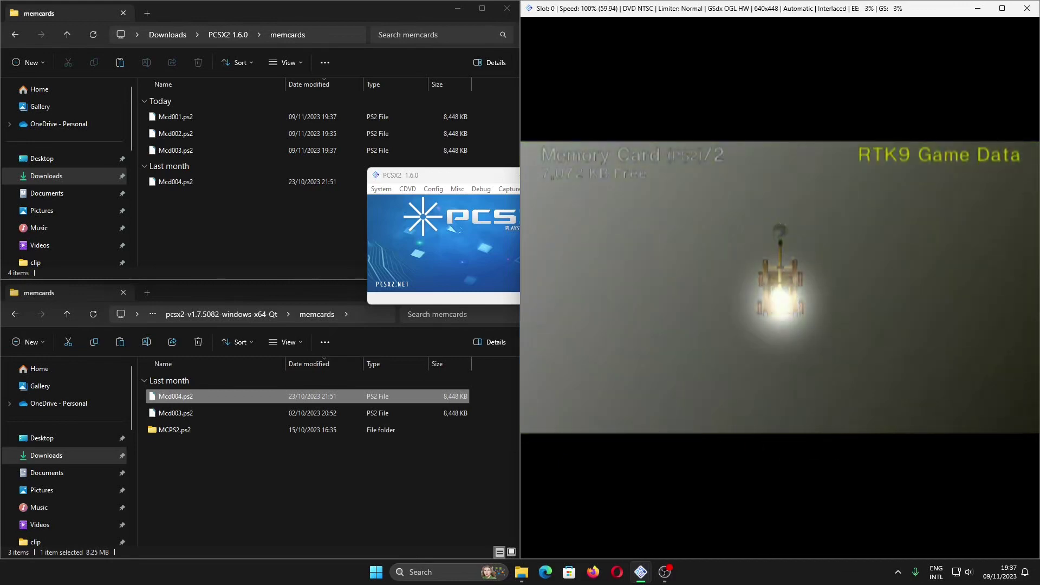
key(k)
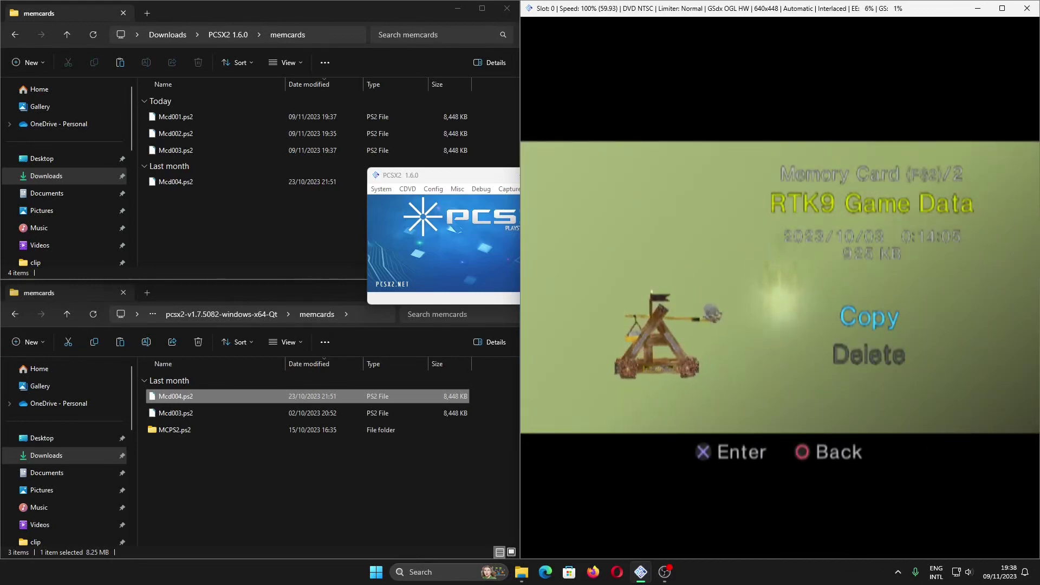
key(k)
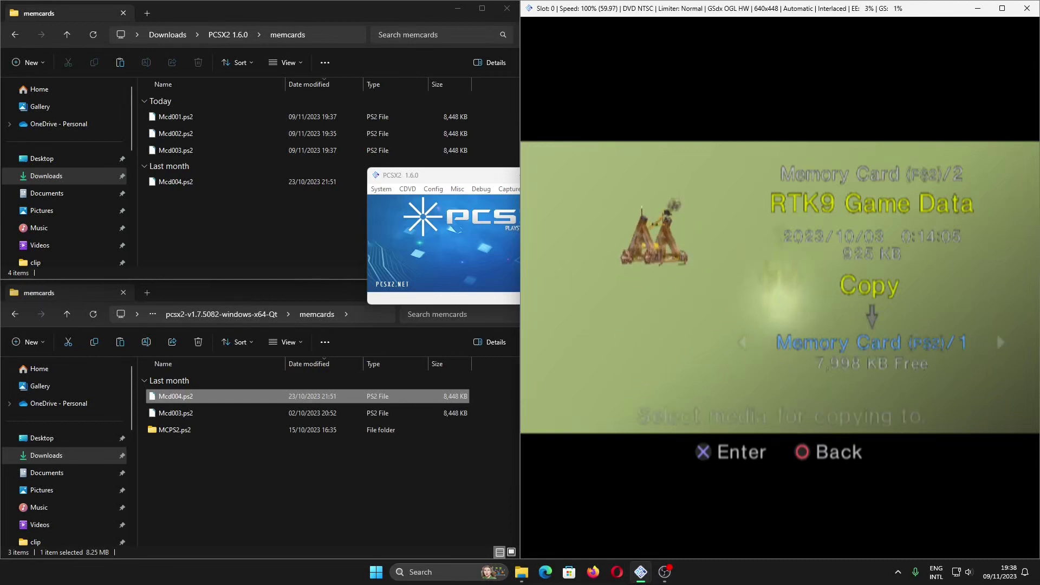
key(k)
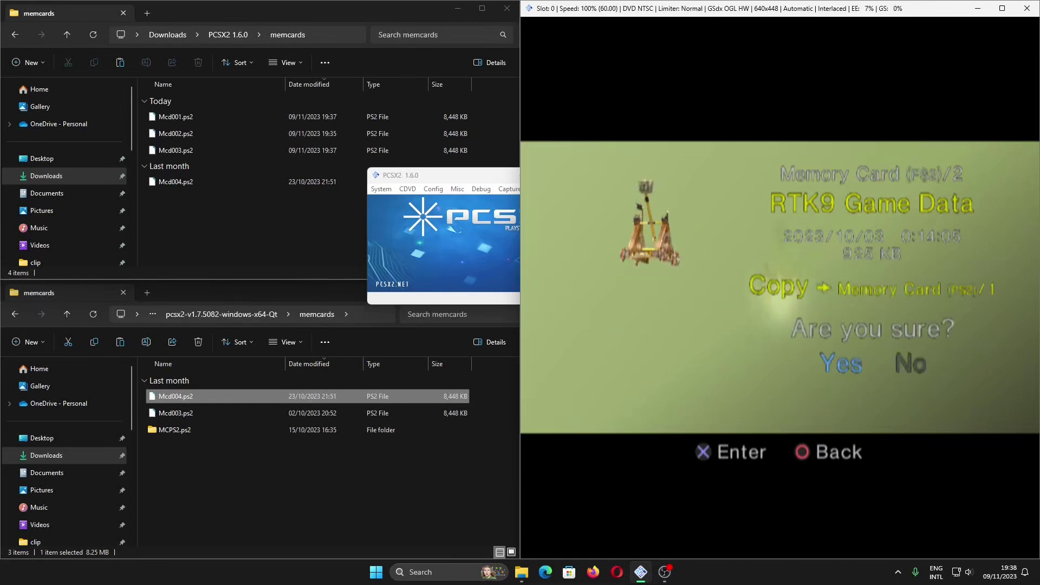
key(k)
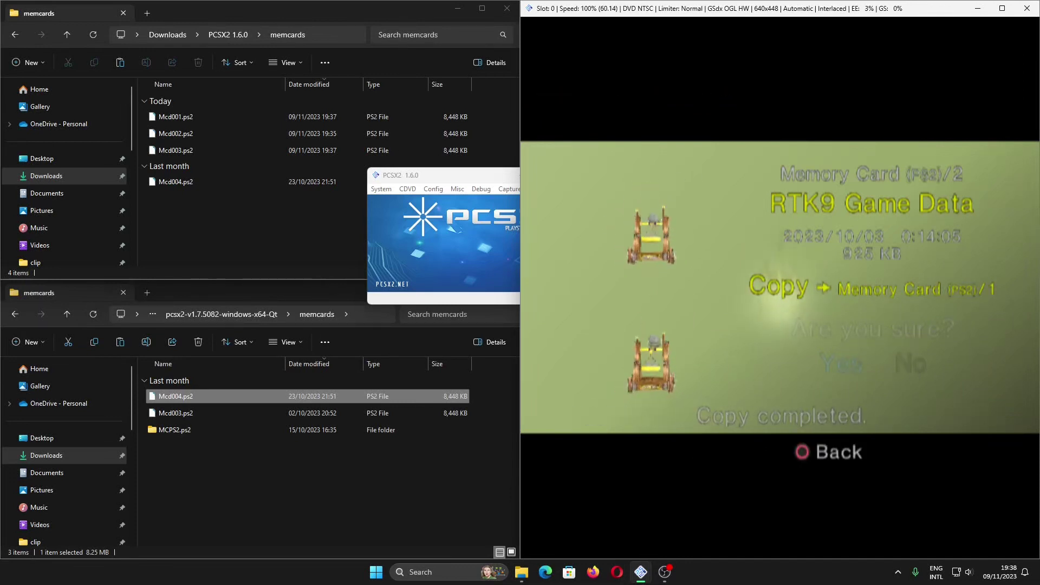
Step: Go back to the card selection, view the contents of Memory Card (PS2)/1 and minimise the emulation window
key(l)
key(l)
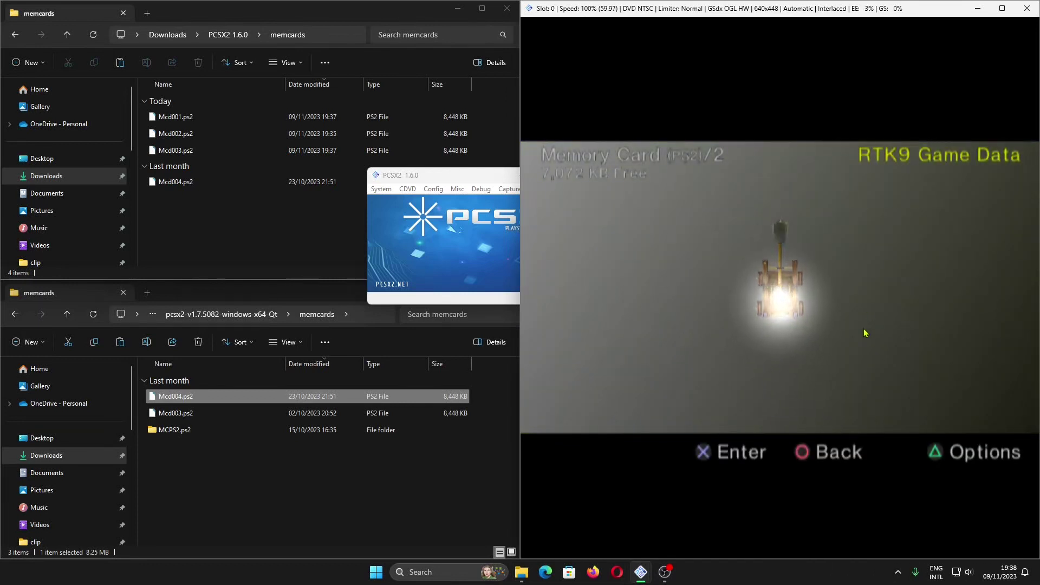
key(l)
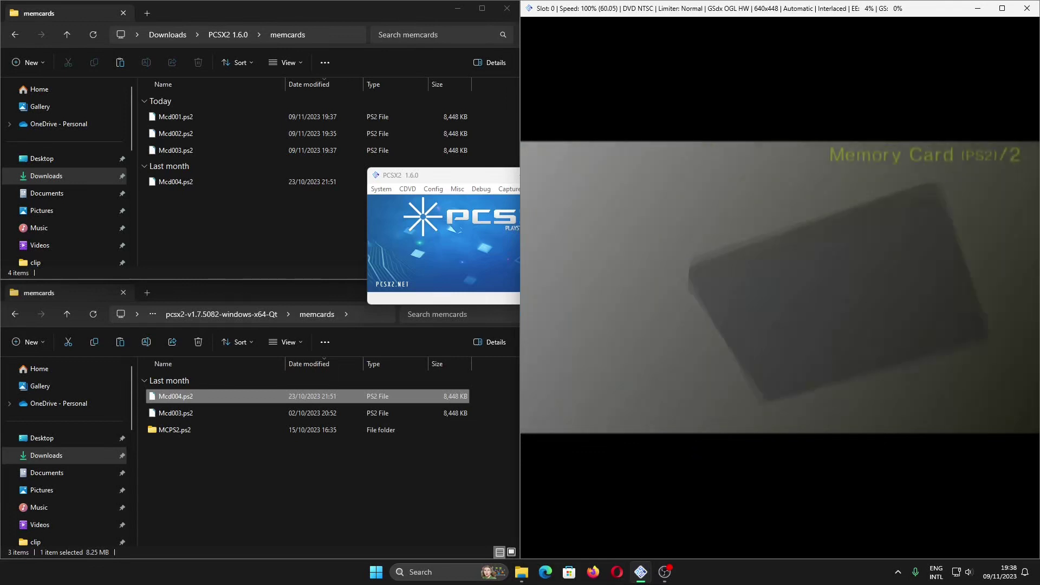
key(k)
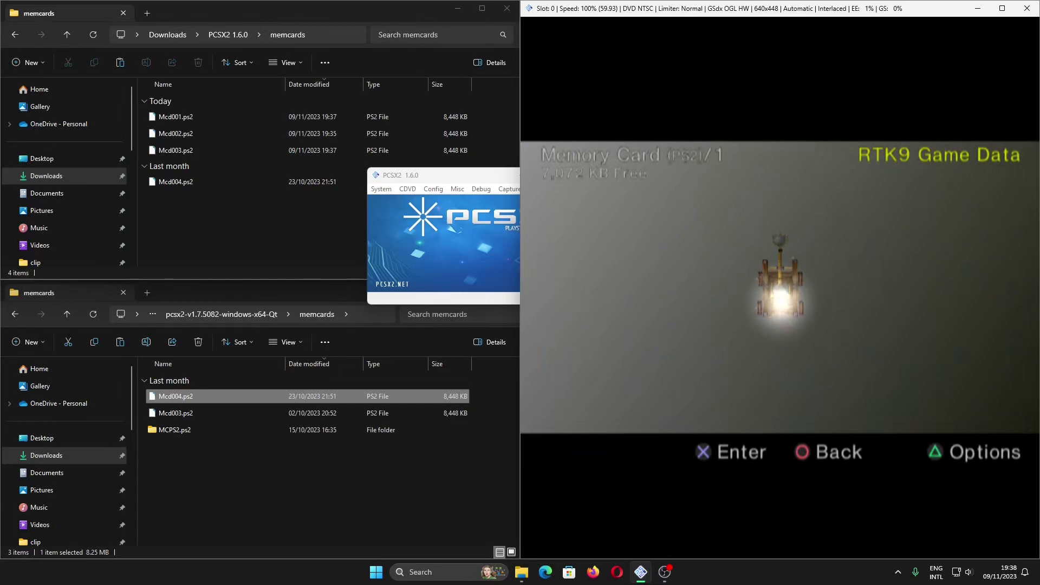
click(433, 232)
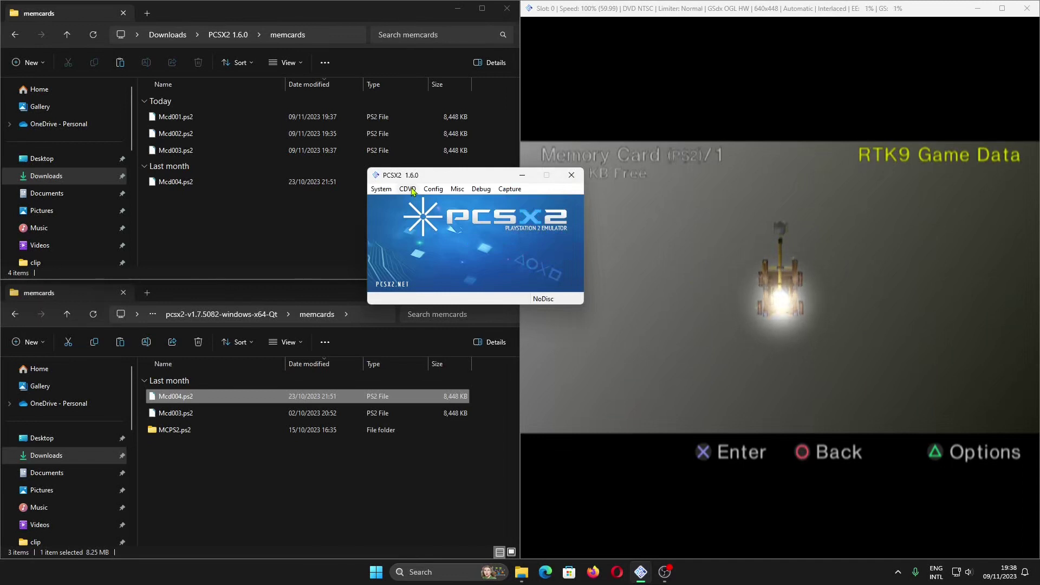
click(978, 9)
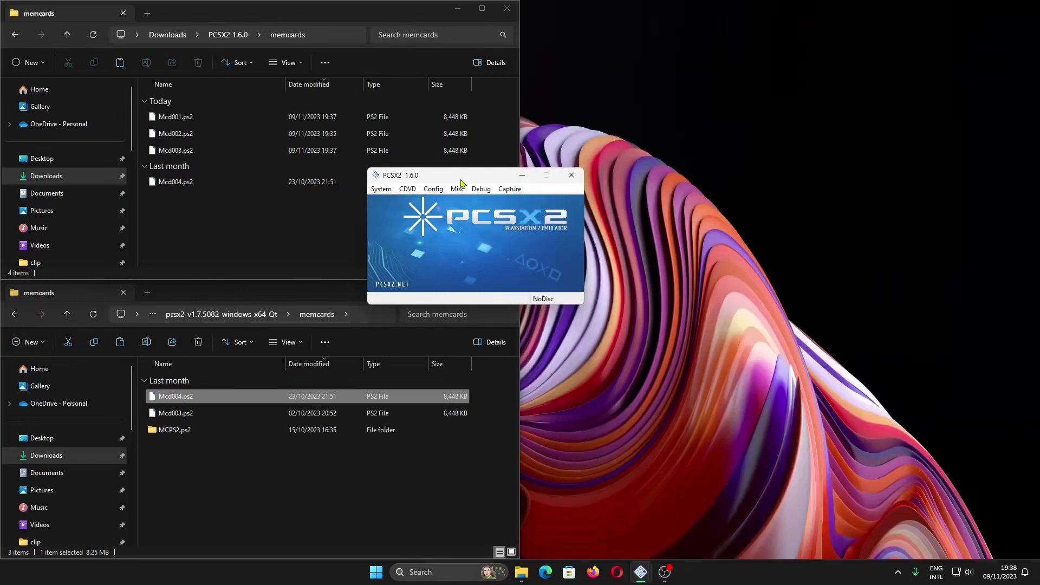
Step: Create a 32 MB memory card named "my memory card" in the MemoryCard Manager with NTFS compression enabled
click(434, 190)
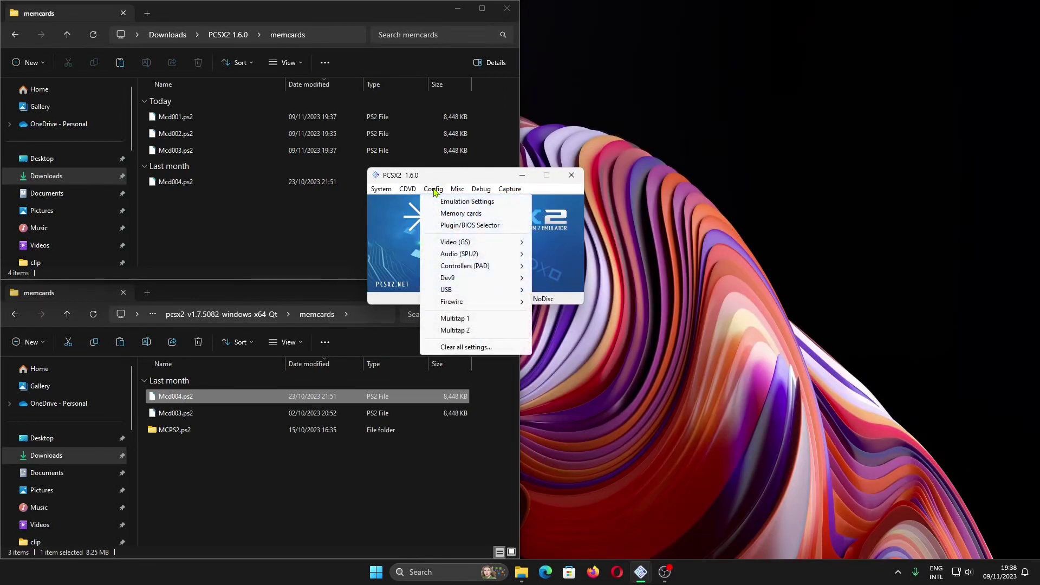
click(446, 215)
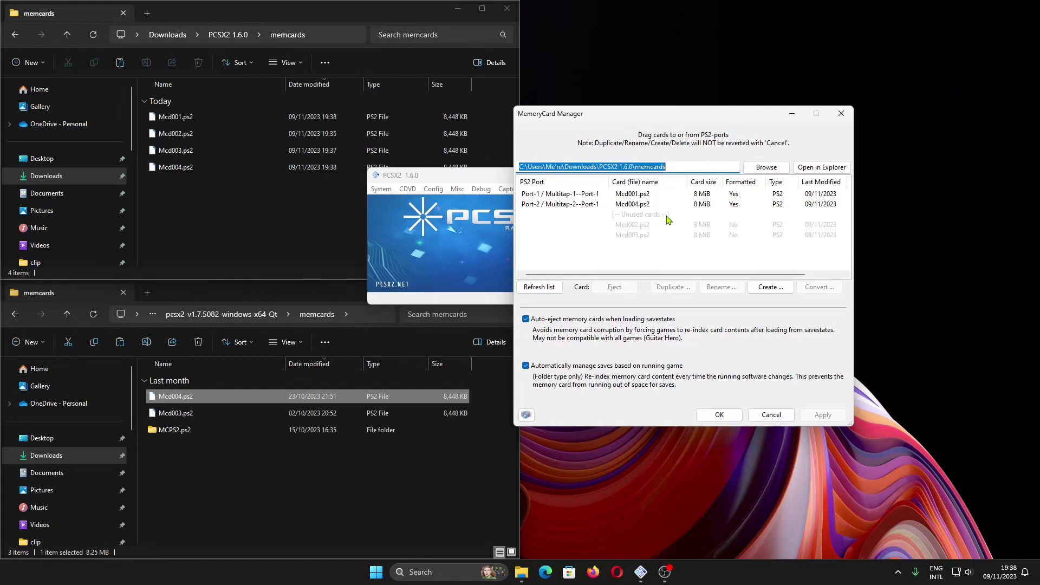
click(771, 288)
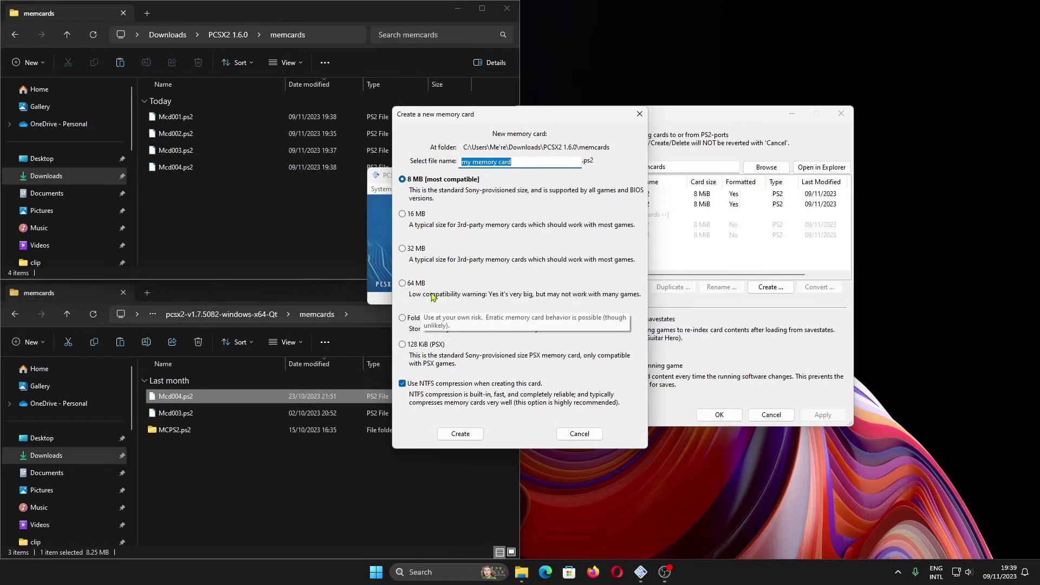
click(416, 250)
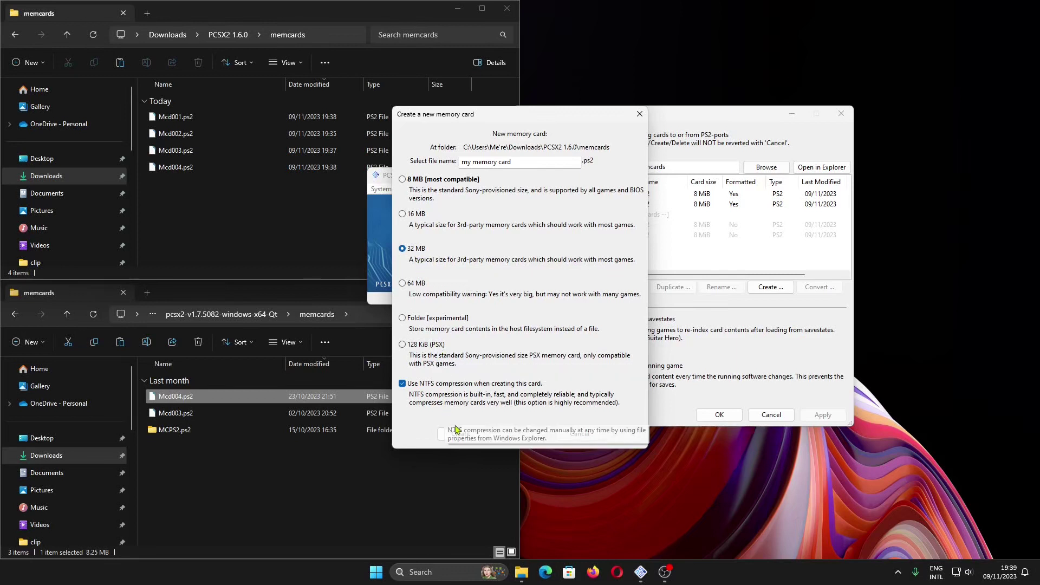
drag(562, 164, 490, 164)
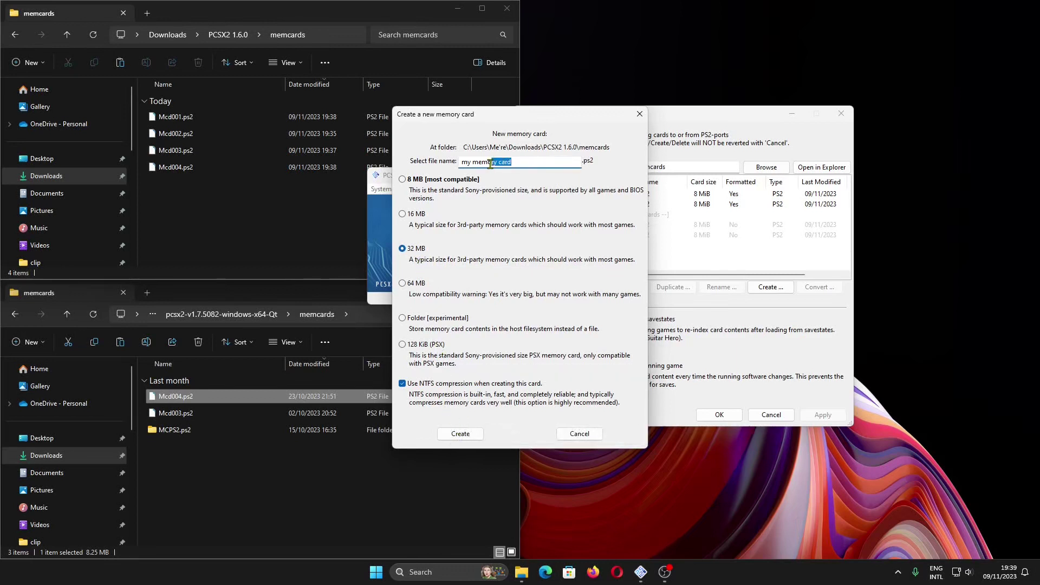
click(461, 434)
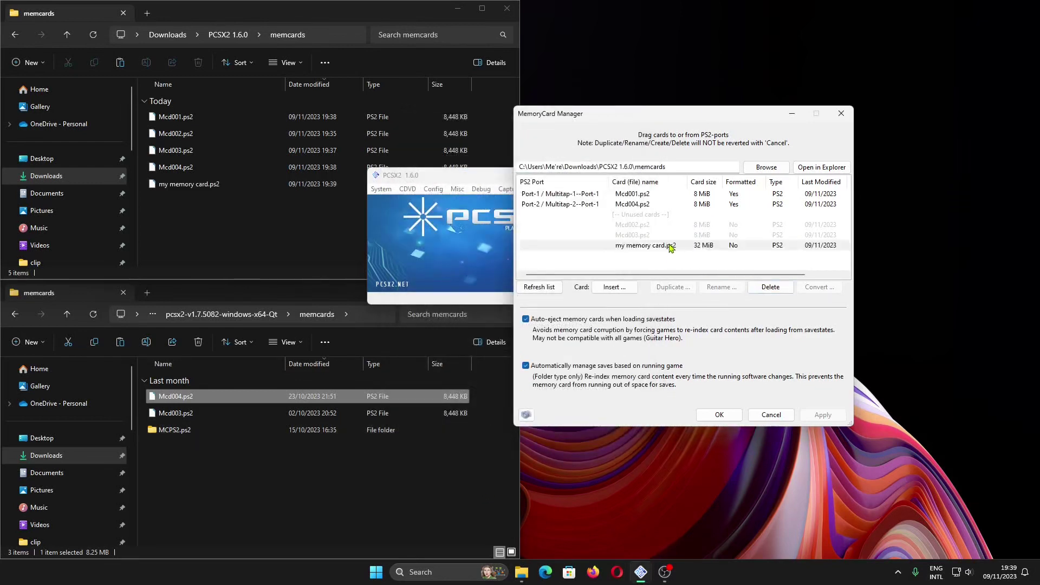
Step: Insert my memory card.ps2 into Port-1 / Multitap-1--Port-1, accept the card setup and resume the BIOS session
click(671, 248)
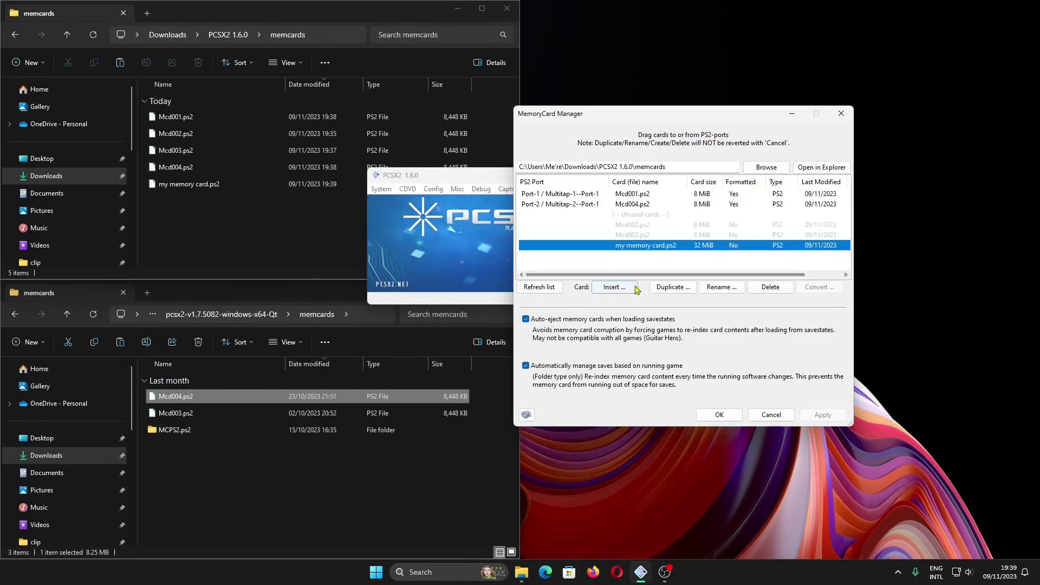
click(615, 287)
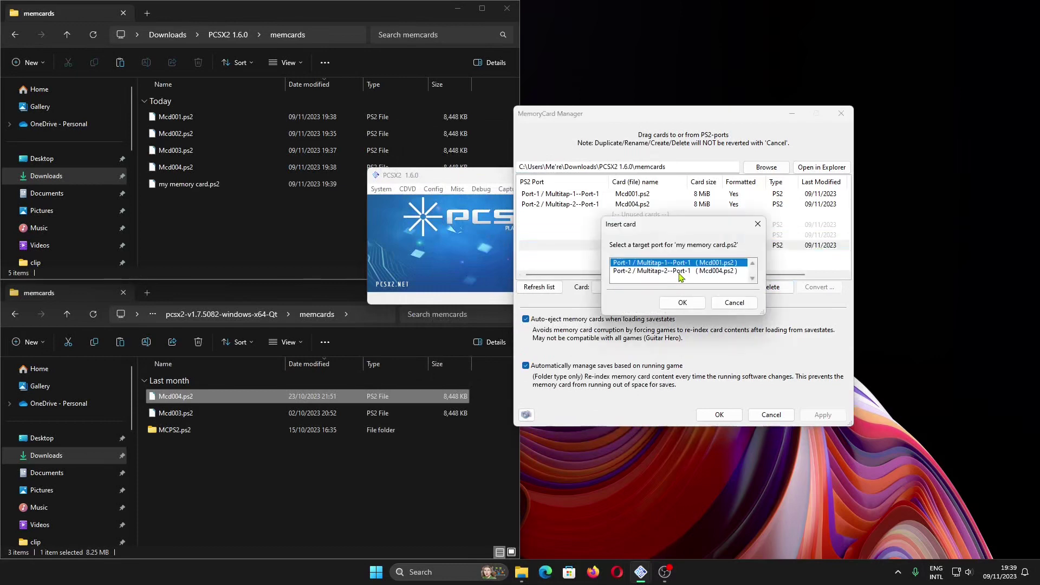
click(682, 302)
click(719, 414)
click(381, 189)
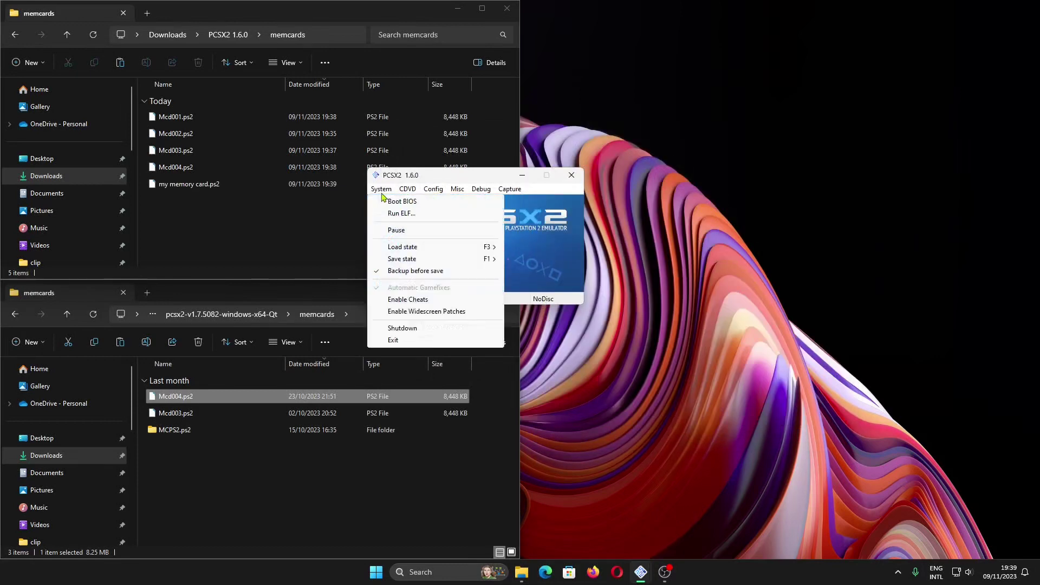
click(407, 230)
click(393, 190)
click(403, 230)
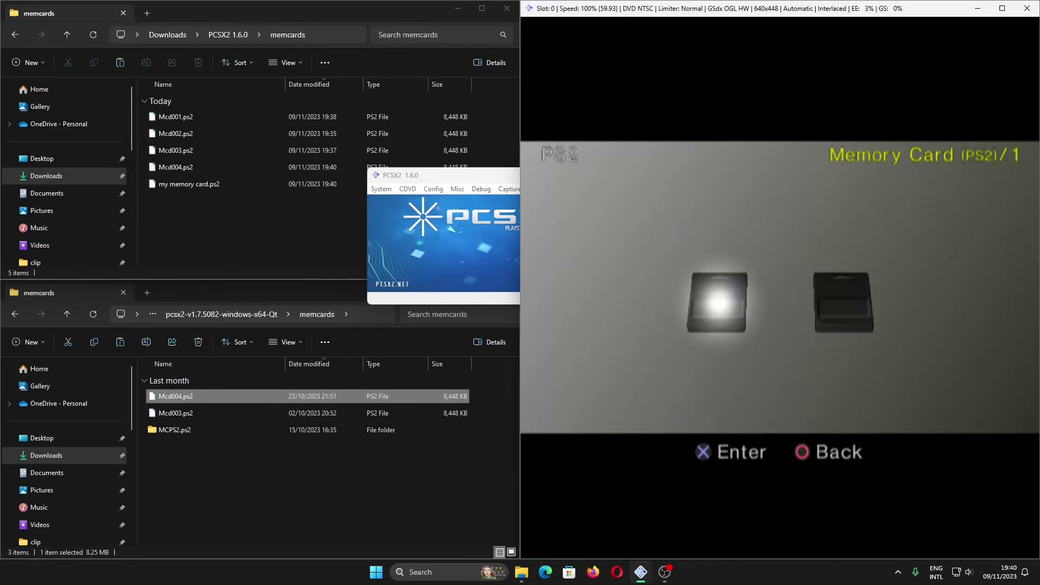
Step: Open Memory Card (PS2)/1 in the BIOS browser and format the 32 MB card
key(Return)
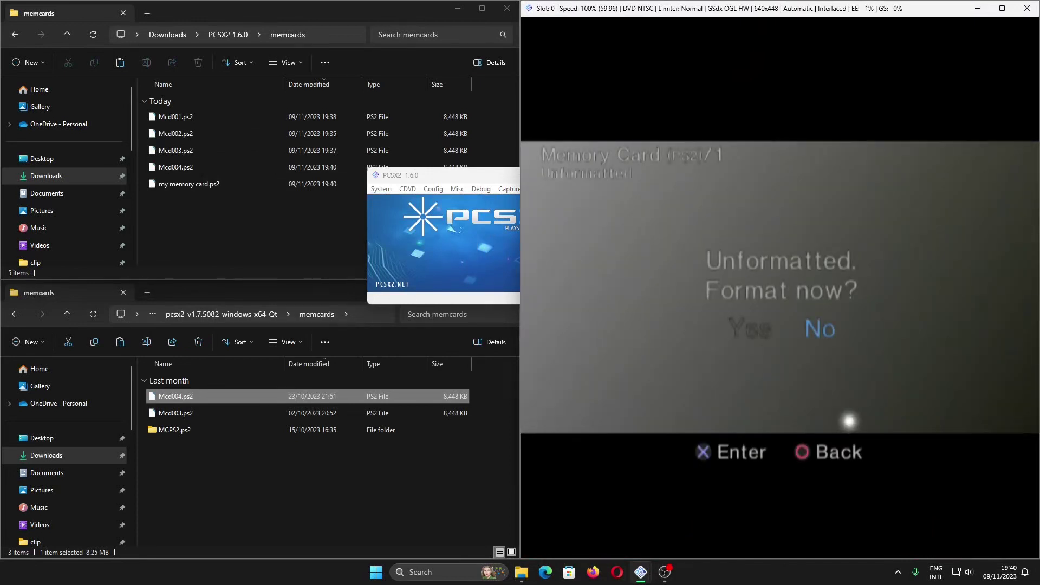
key(Left)
key(Return)
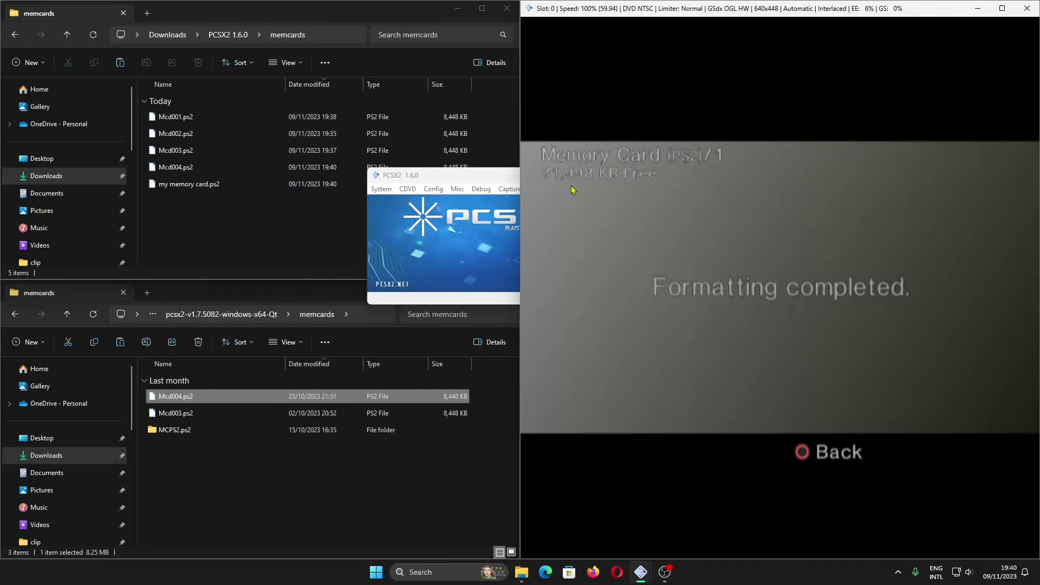
Step: Reopen the MemoryCard Manager and create a Folder [experimental] type card named "my memory card1"
click(435, 189)
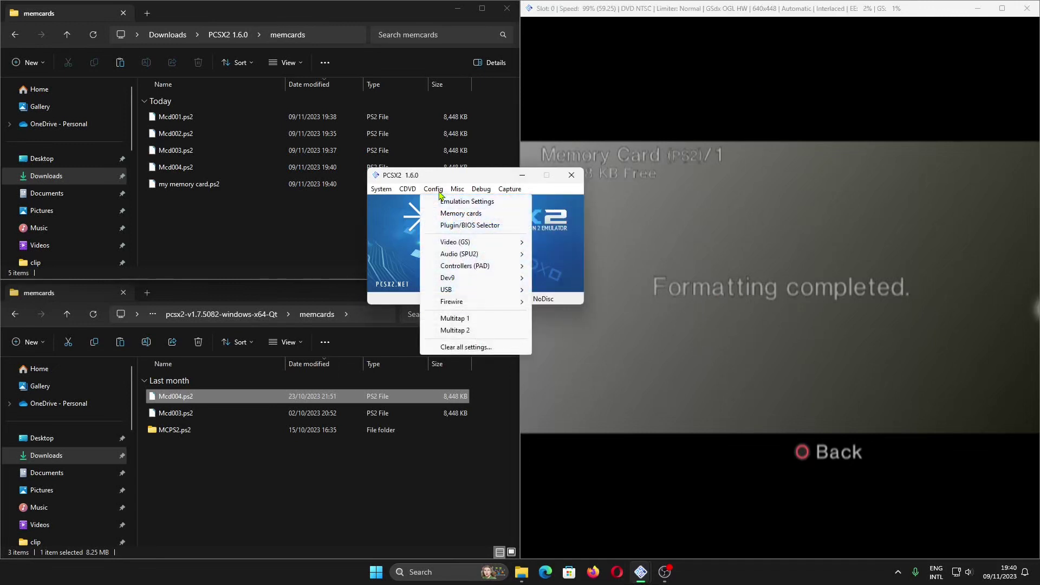
click(462, 213)
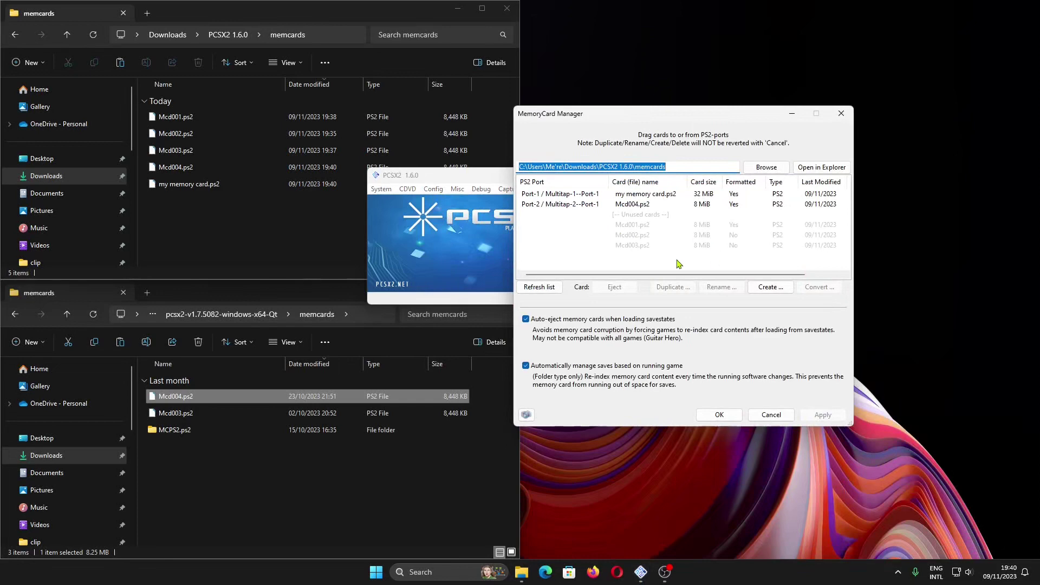
click(766, 287)
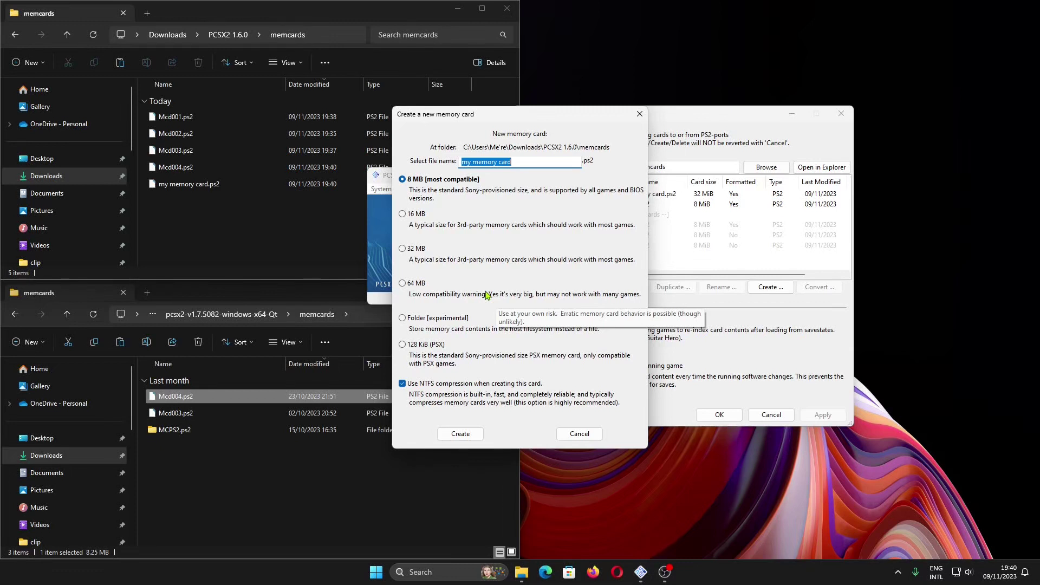
click(442, 319)
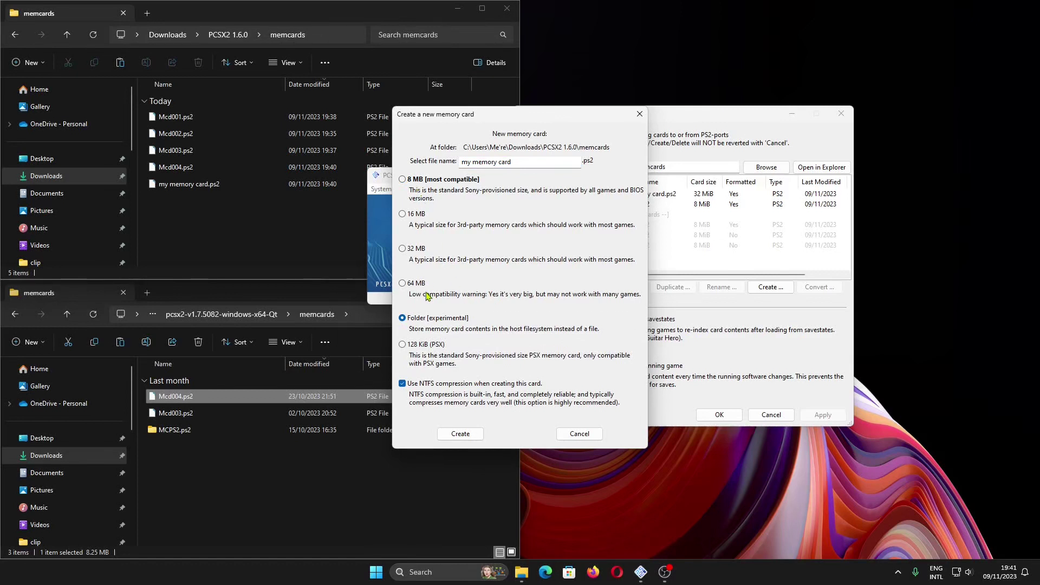
text(1)
click(461, 434)
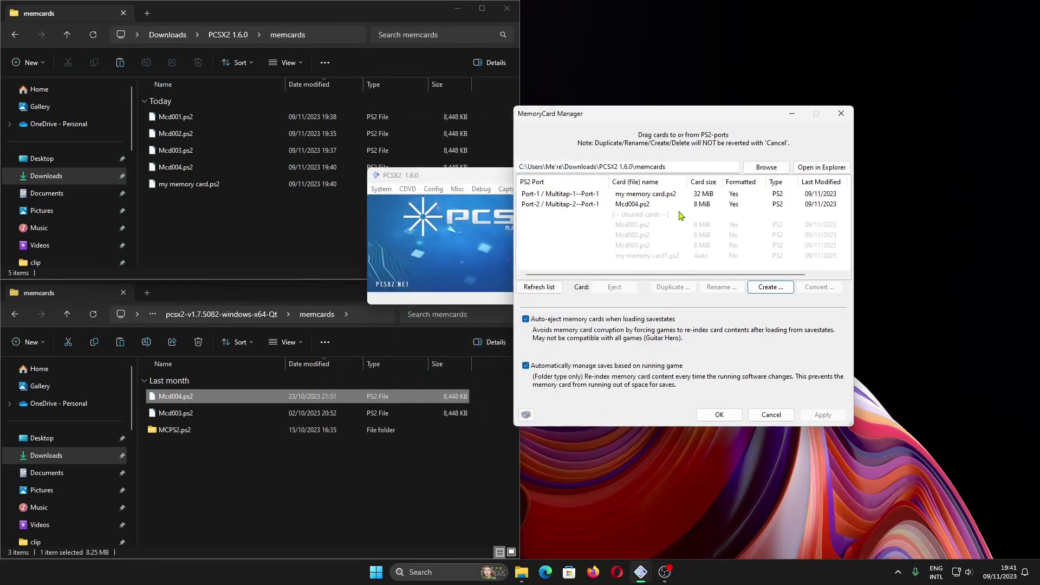
Step: Insert my memory card1.ps2 into Port-1 / Multitap-1--Port-1 and accept the card setup
click(649, 257)
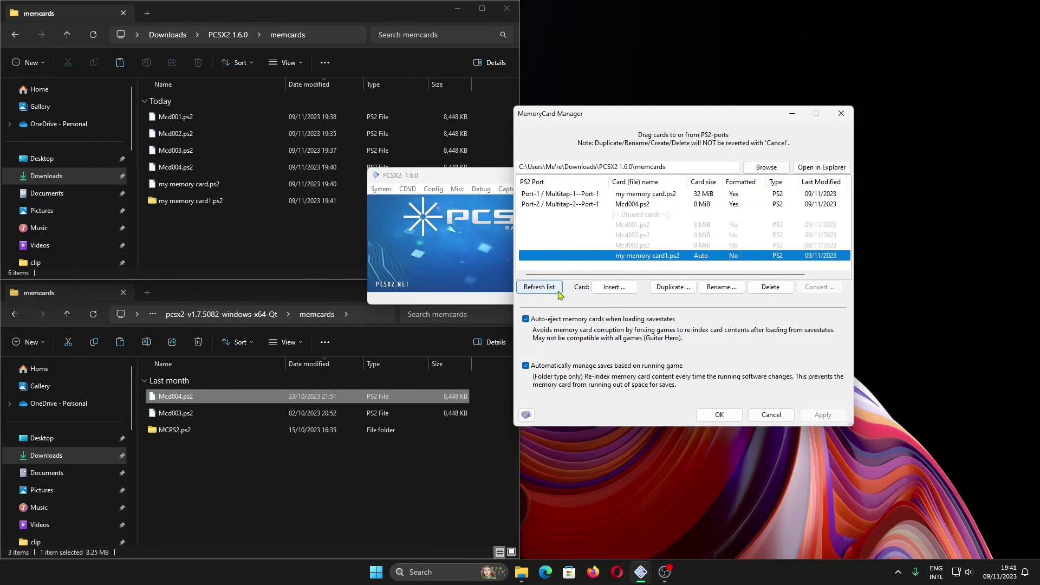
click(629, 291)
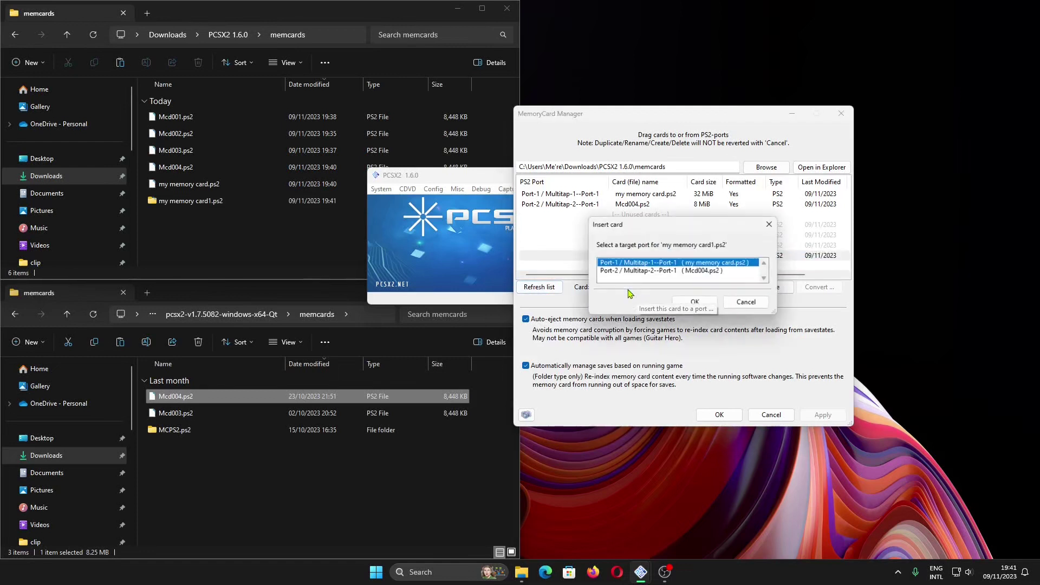
click(695, 304)
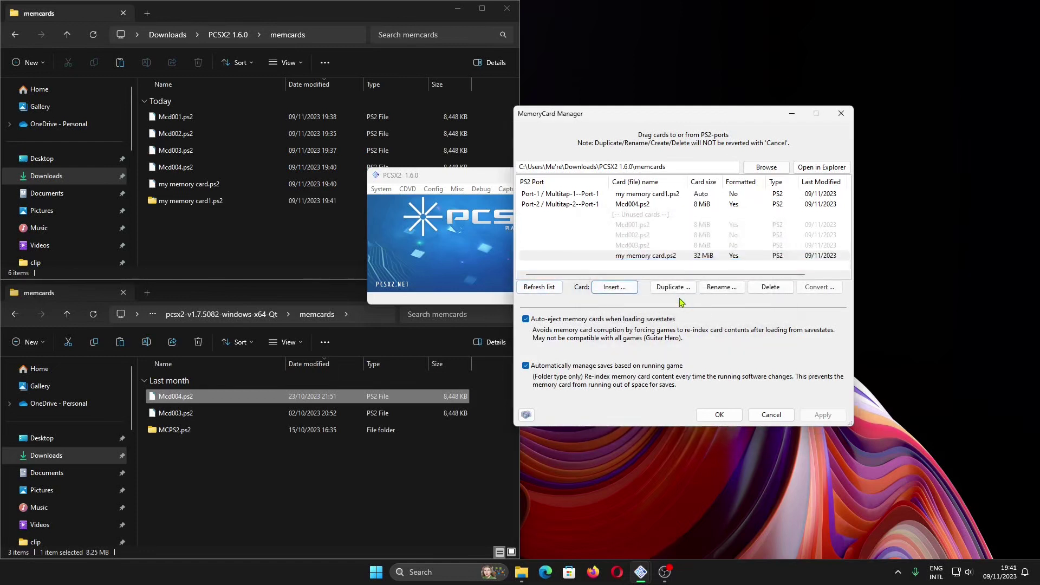
click(719, 414)
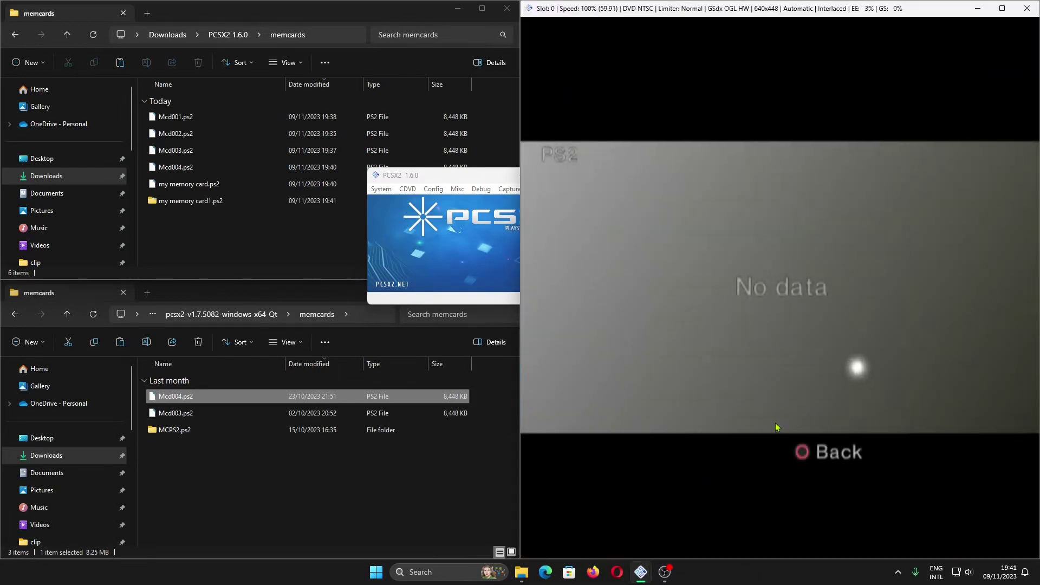
Step: Format the folder-type card inserted as Memory Card (PS2)/1 from the BIOS browser
key(Return)
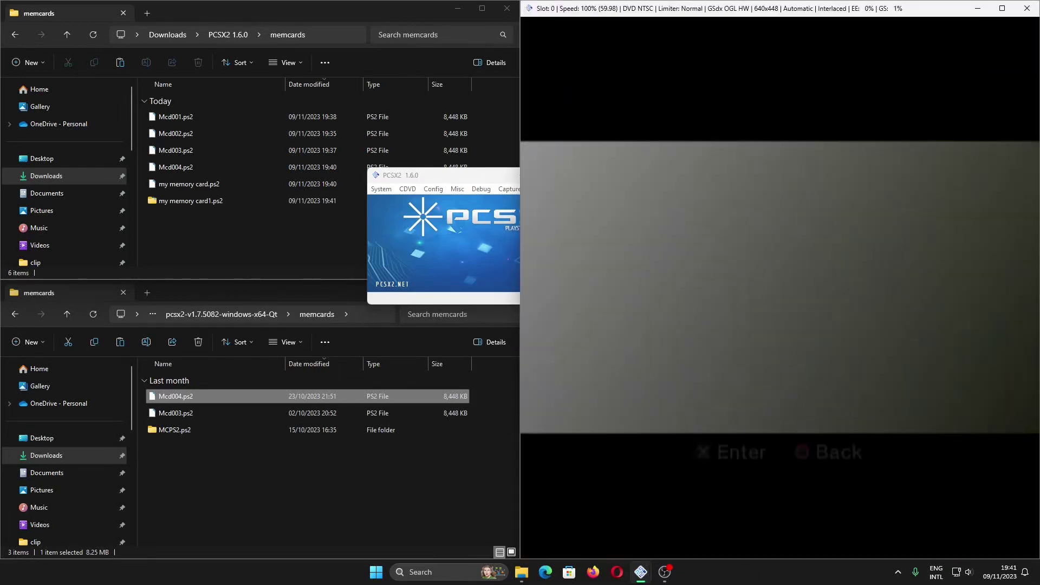
key(Left)
key(Return)
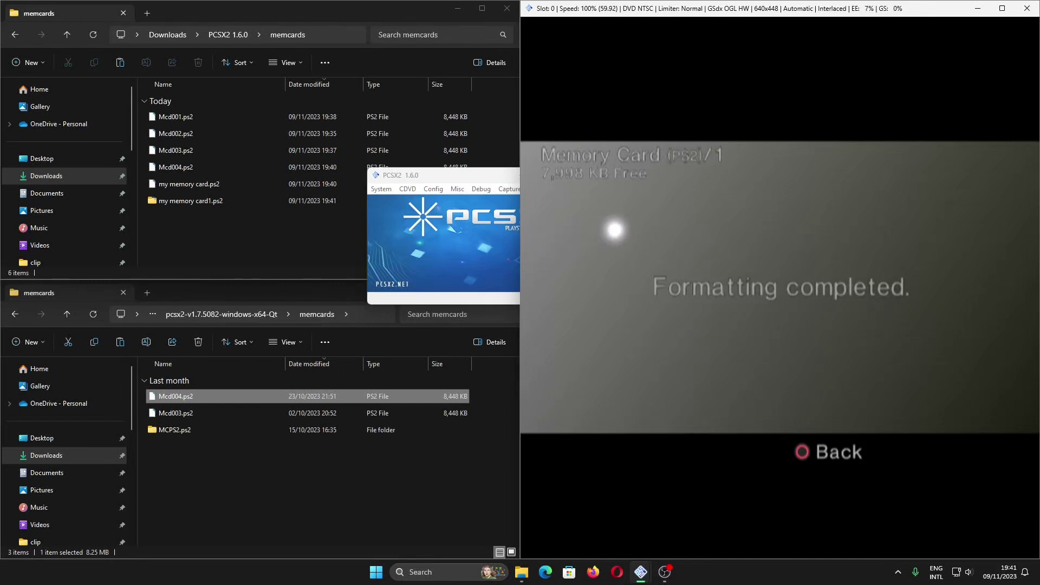
Step: Copy the RTK9 Game Data save from Memory Card (PS2)/2 to the folder card in Memory Card (PS2)/1
key(Right)
key(Return)
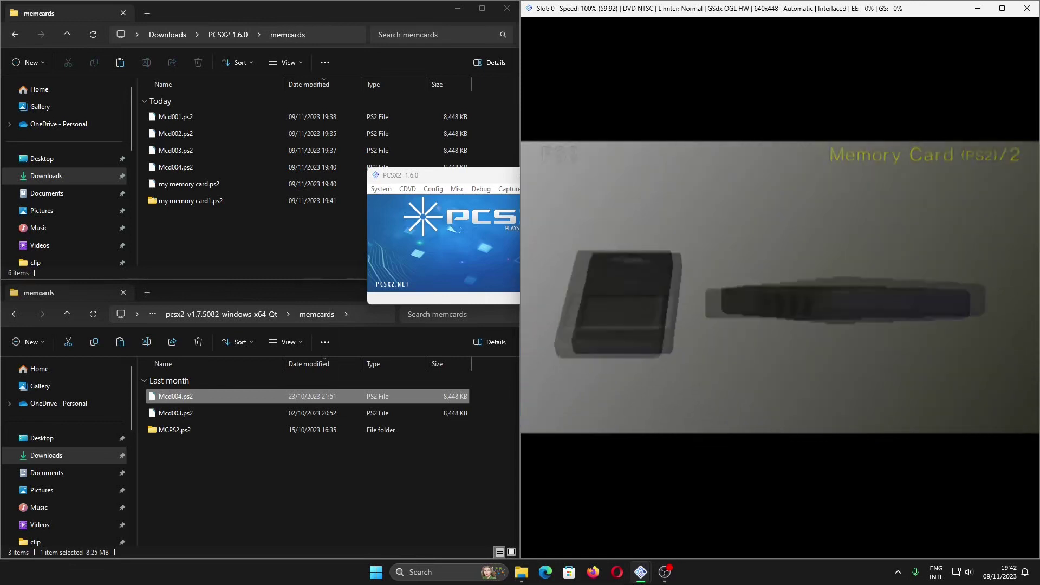
key(Return)
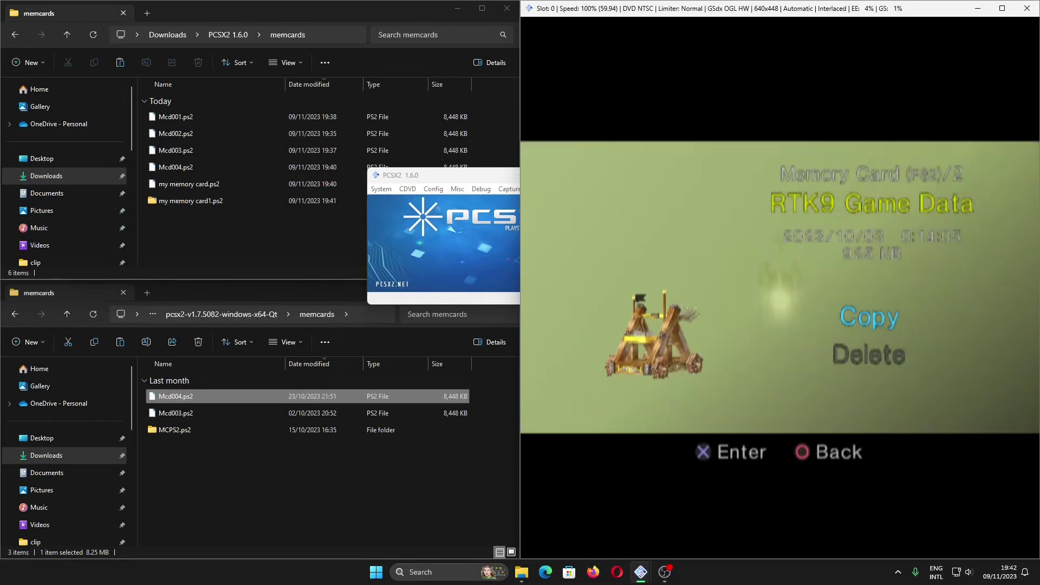
key(Return)
key(Return)
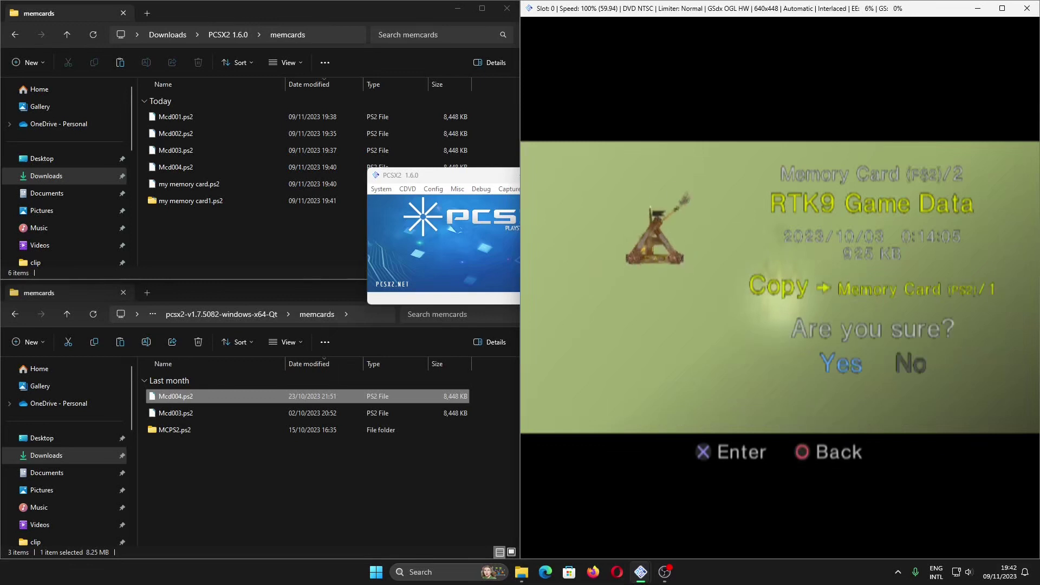
key(Return)
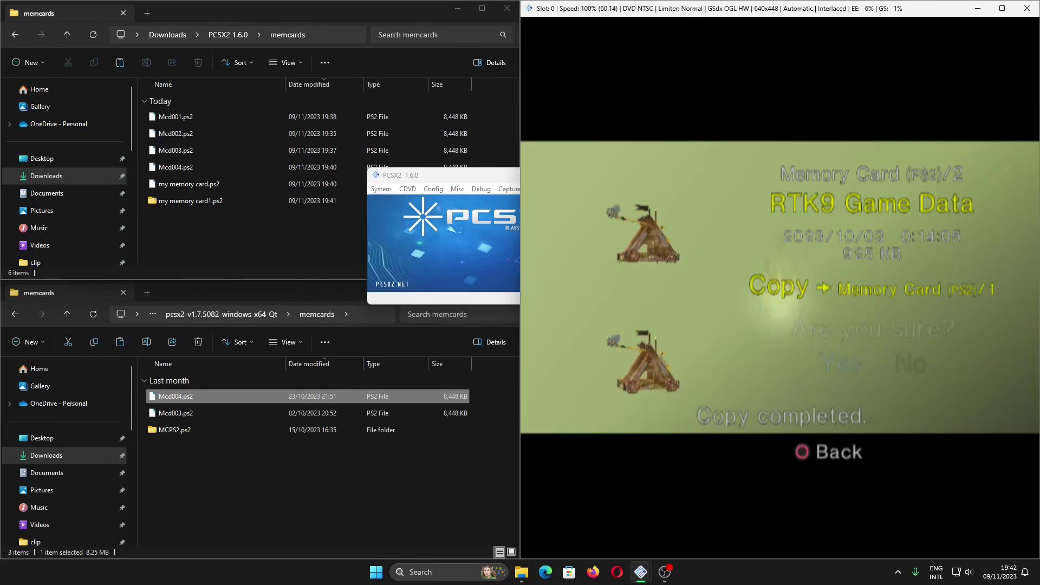
Step: Return to the card selection, view the contents of Memory Card (PS2)/1 and suspend the emulation
key(BackSpace)
key(BackSpace)
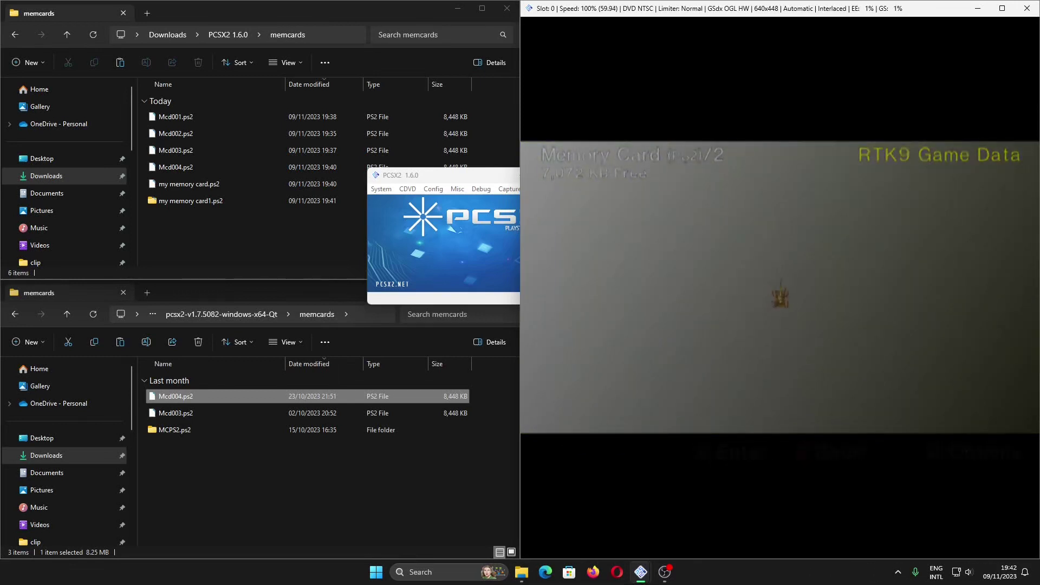
key(Left)
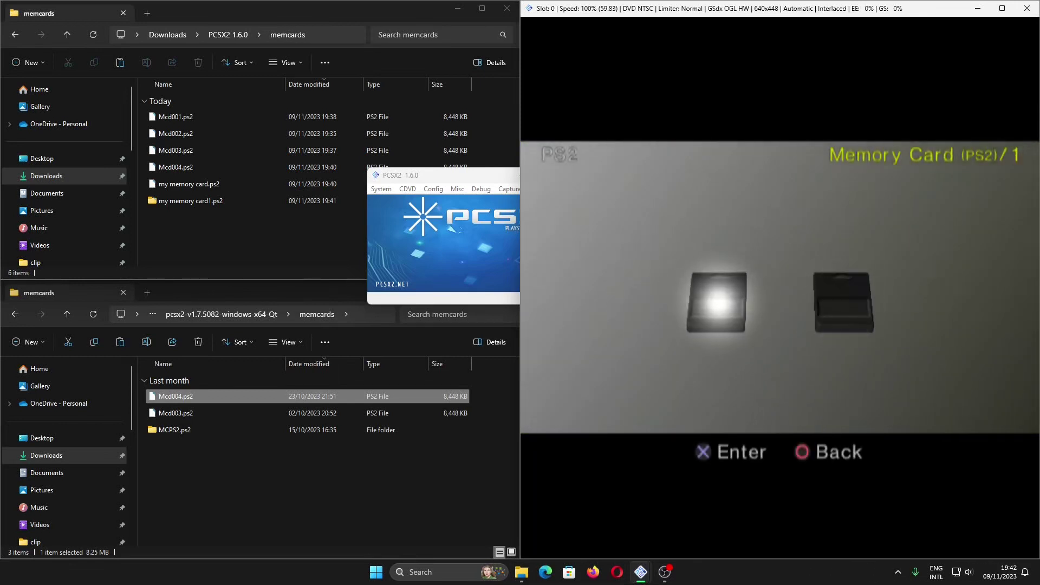
key(Return)
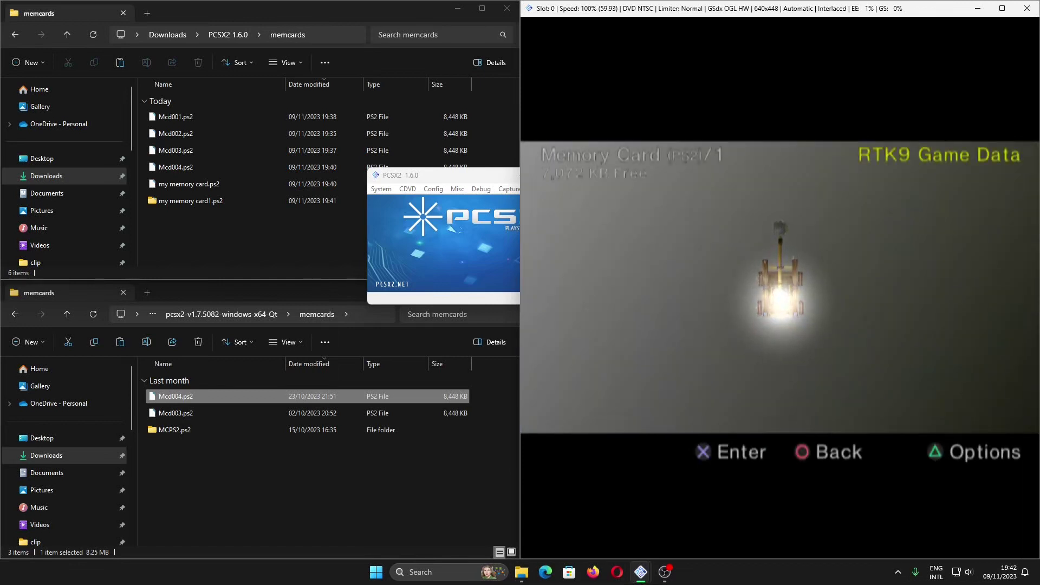
key(Escape)
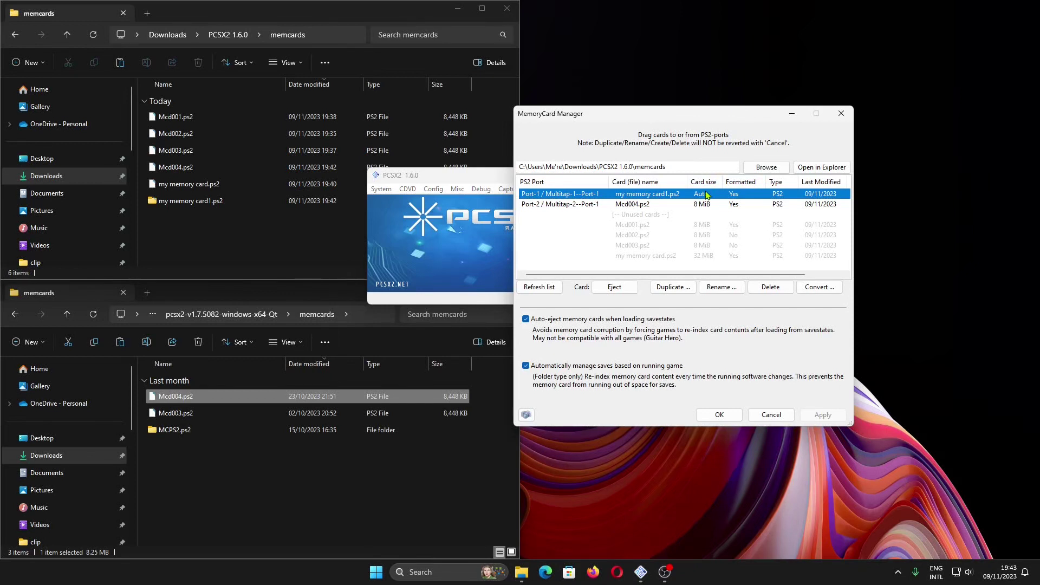
Step: Examine the format conversion options for Mcd004.ps2 and for my memory card1.ps2, closing each without converting
click(697, 269)
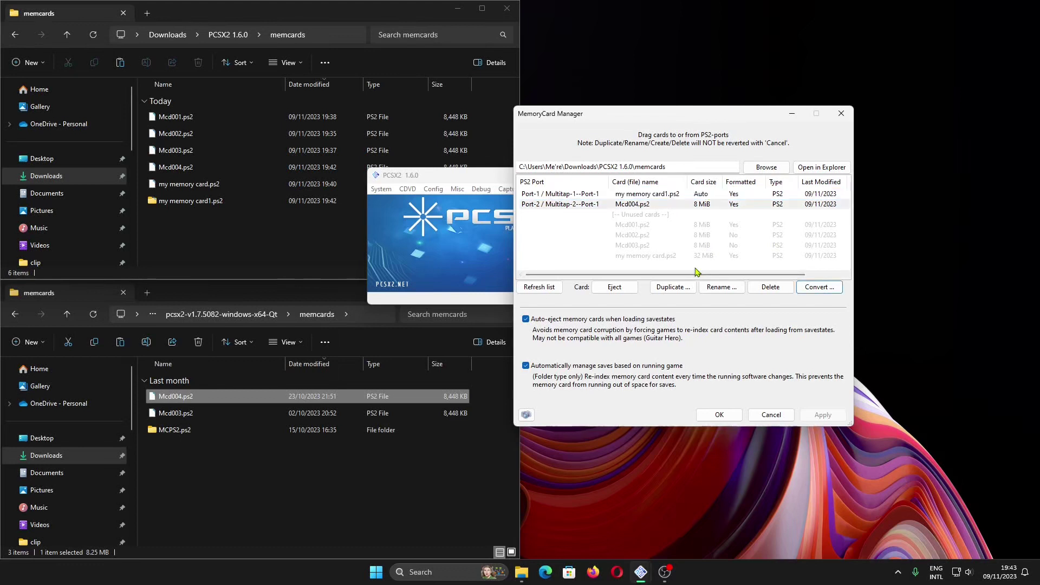
click(819, 287)
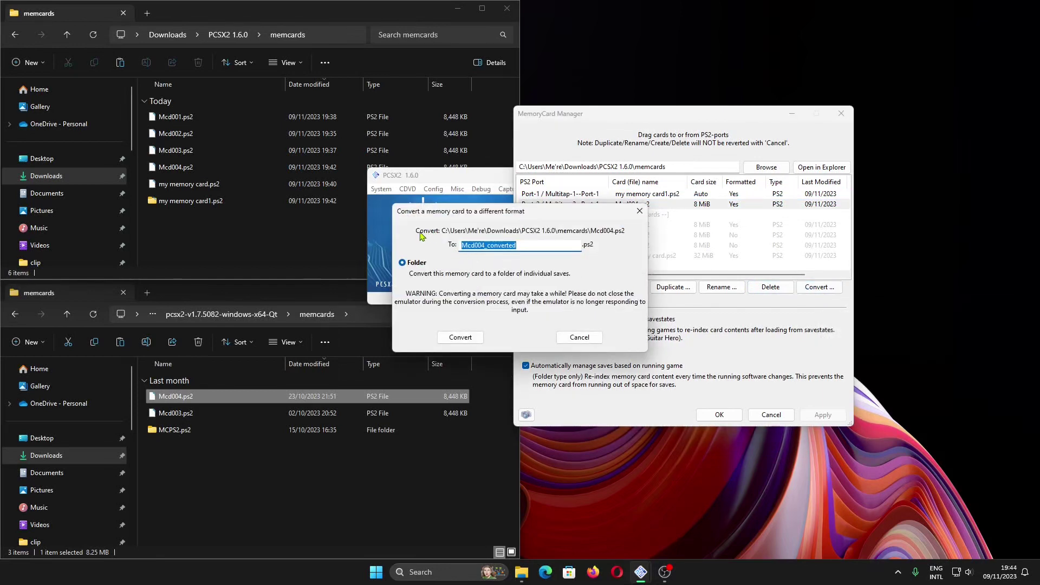
drag(504, 215, 417, 215)
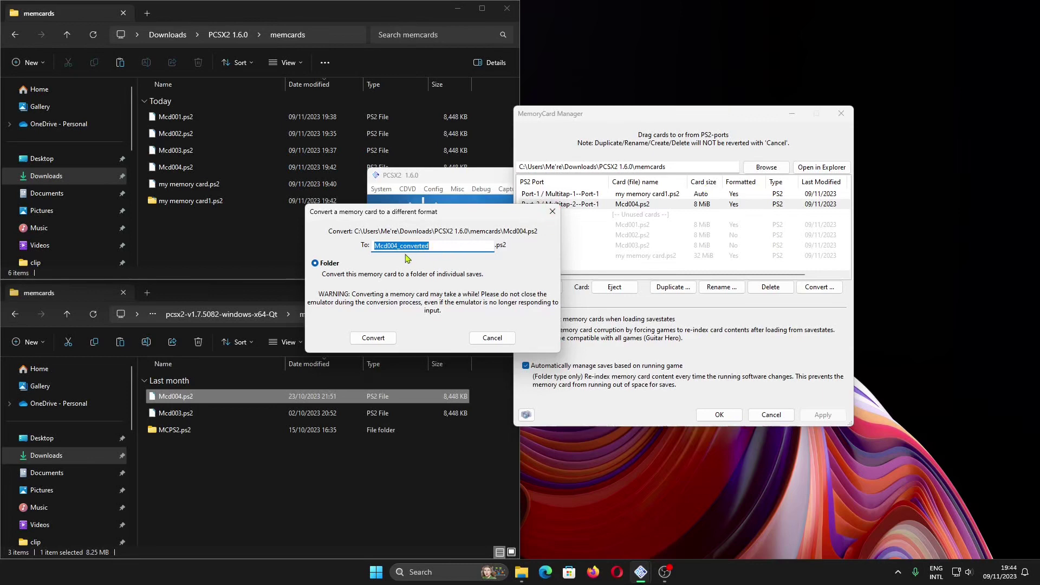
click(491, 338)
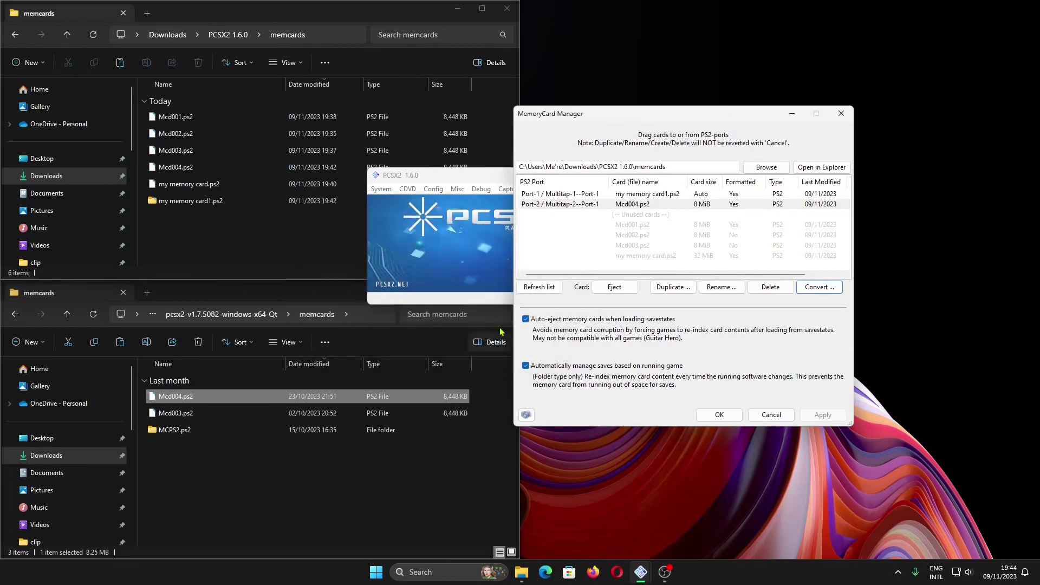
click(690, 197)
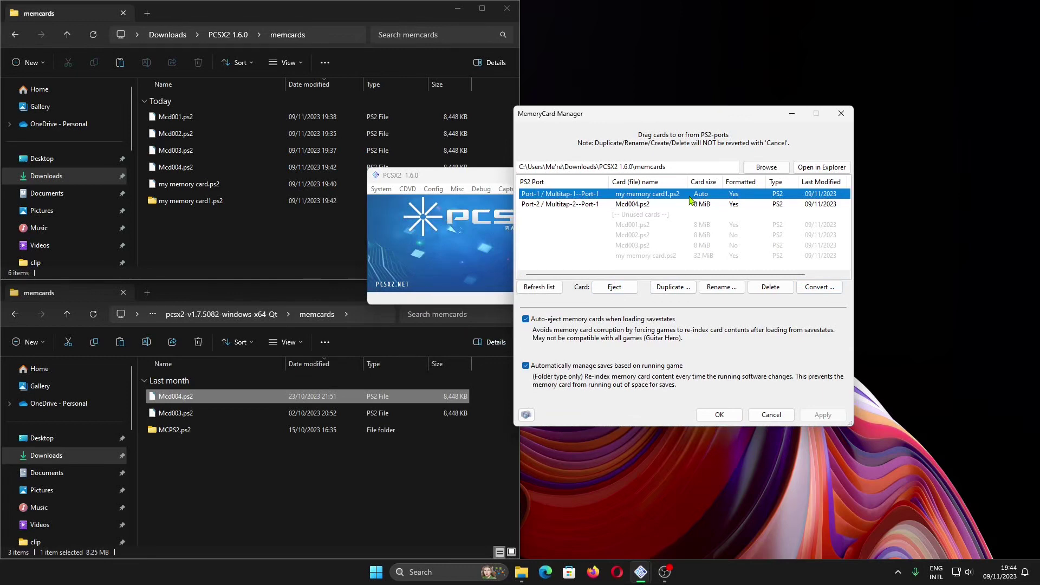
click(823, 291)
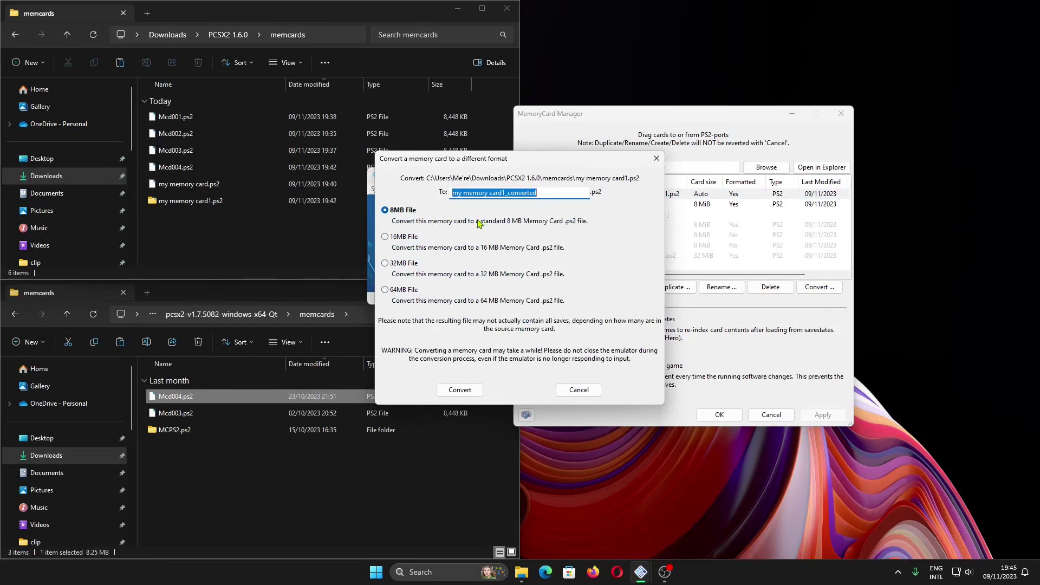
click(578, 389)
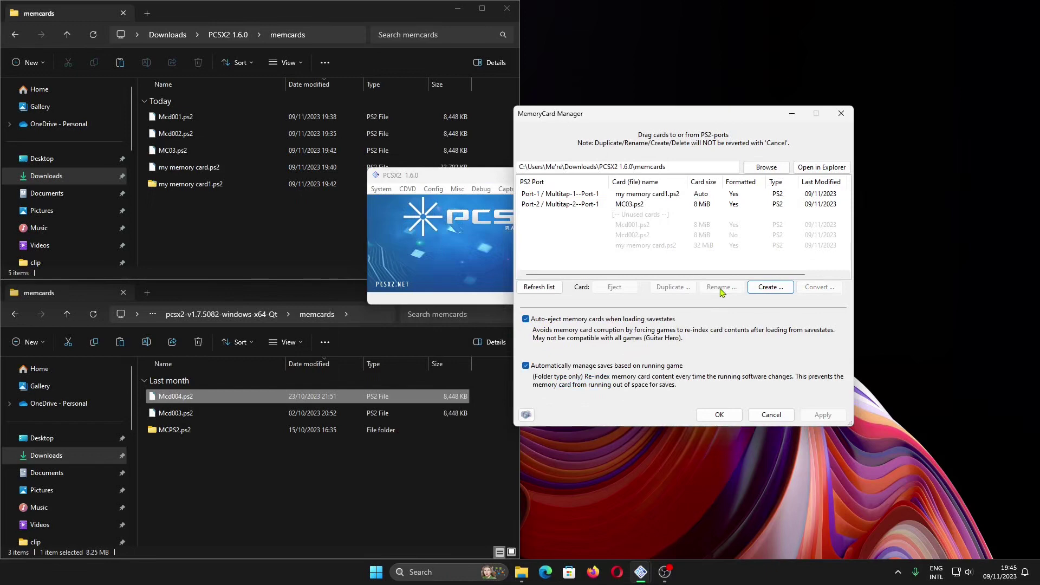